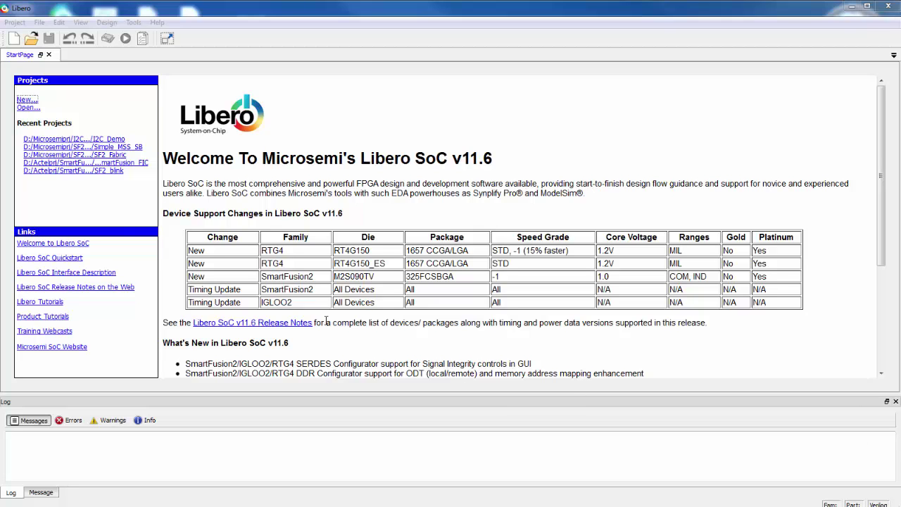
Create a new project named Fabric_peripherals, keeping the default location, and continue to device selection
{"action": "left_click", "coordinate": [28, 100]}
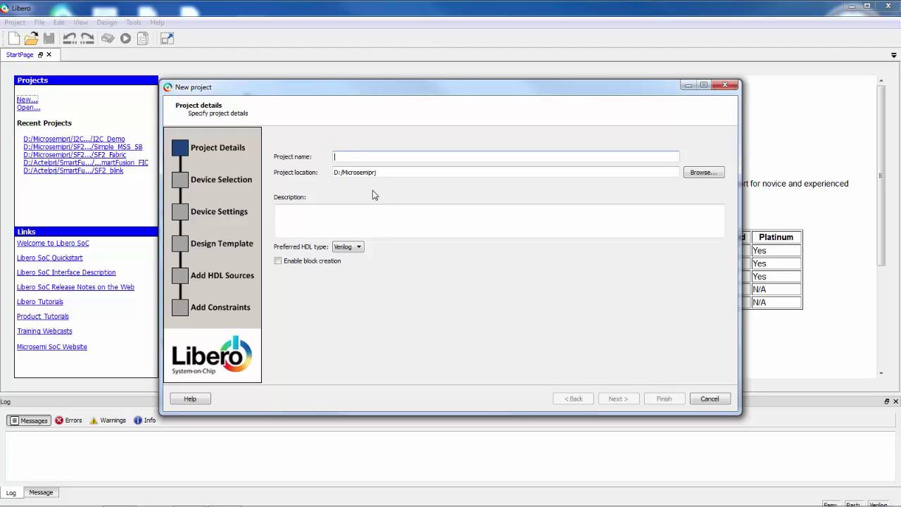
{"action": "type", "text": "Fab"}
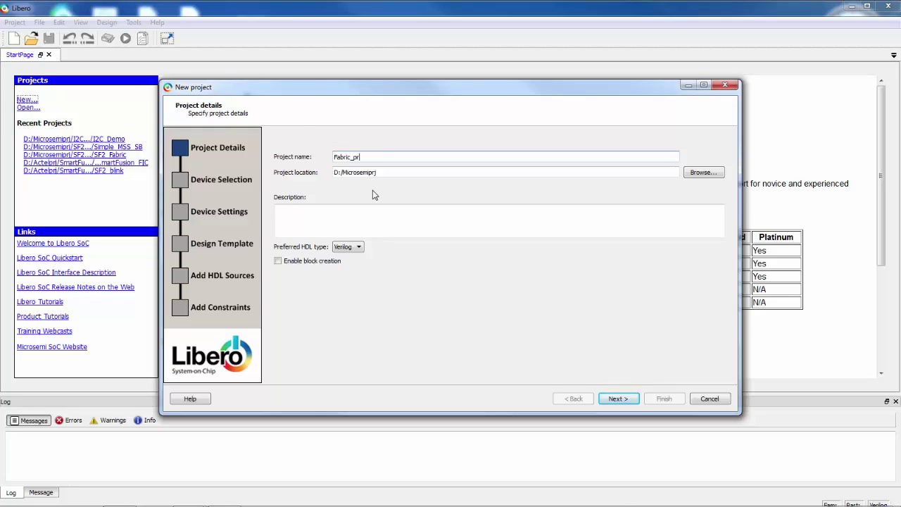
{"action": "type", "text": "ric_periphr"}
{"action": "left_click", "coordinate": [615, 398]}
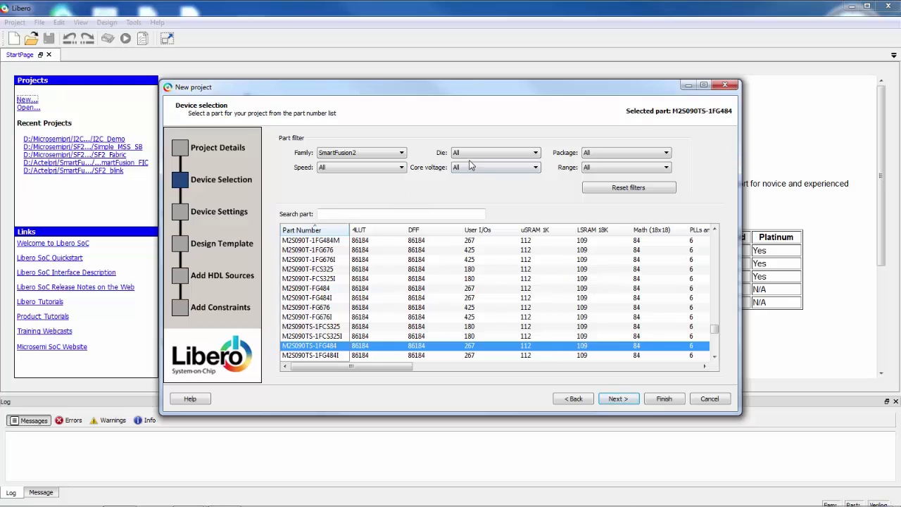
Filter the SmartFusion2 parts to die M2S090TS, package 484 FBGA, speed -1 and range COM, and accept part M2S090TS-1FG484
{"action": "left_click", "coordinate": [470, 153]}
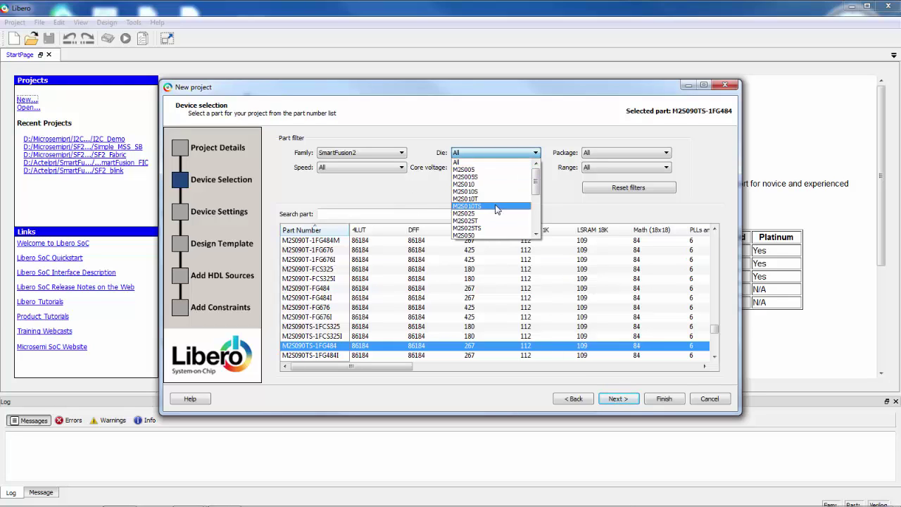
{"action": "left_click_drag", "start_coordinate": [535, 181], "coordinate": [542, 206]}
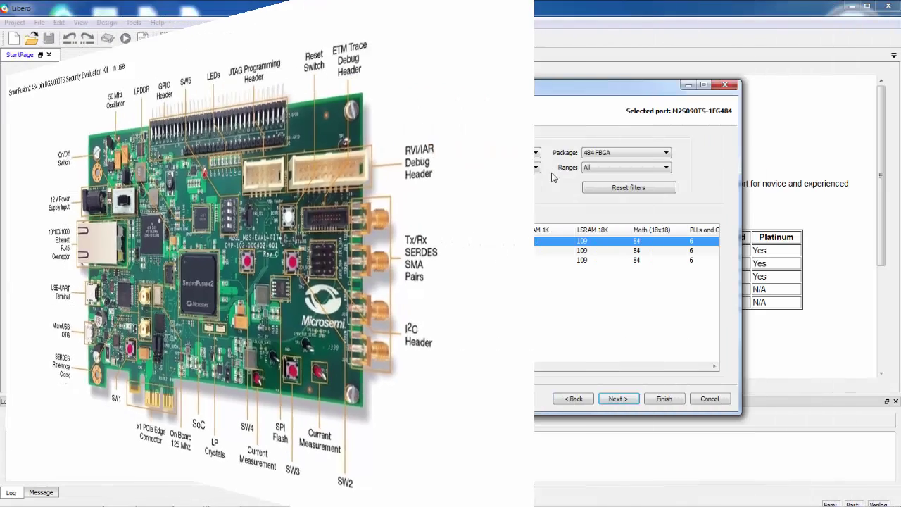
{"action": "left_click", "coordinate": [605, 168]}
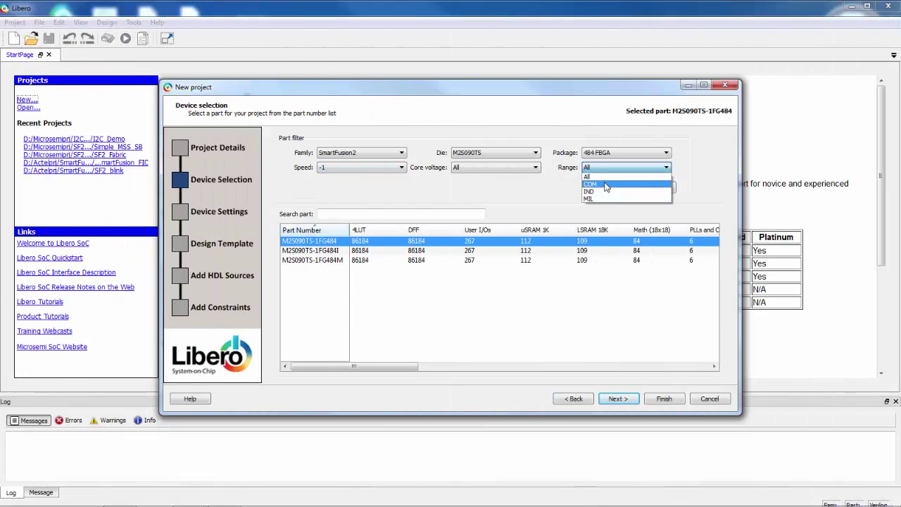
{"action": "left_click", "coordinate": [606, 185]}
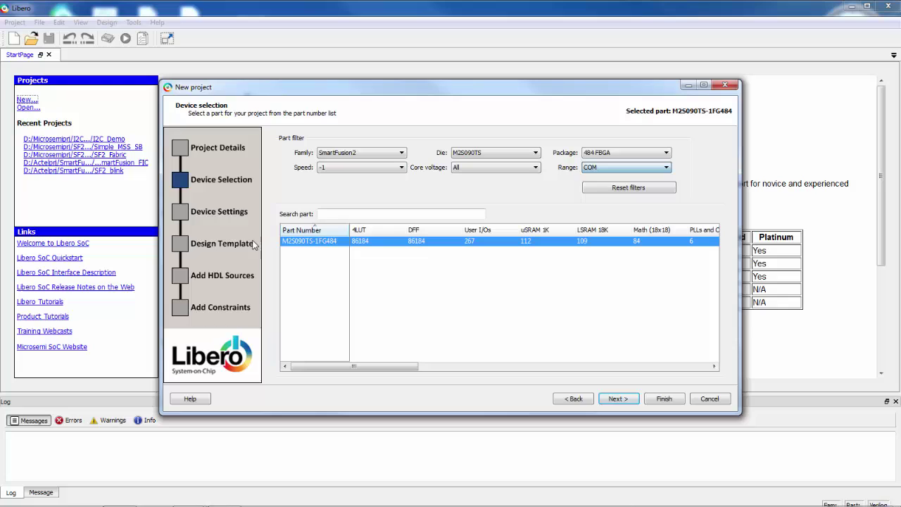
{"action": "left_click", "coordinate": [629, 400]}
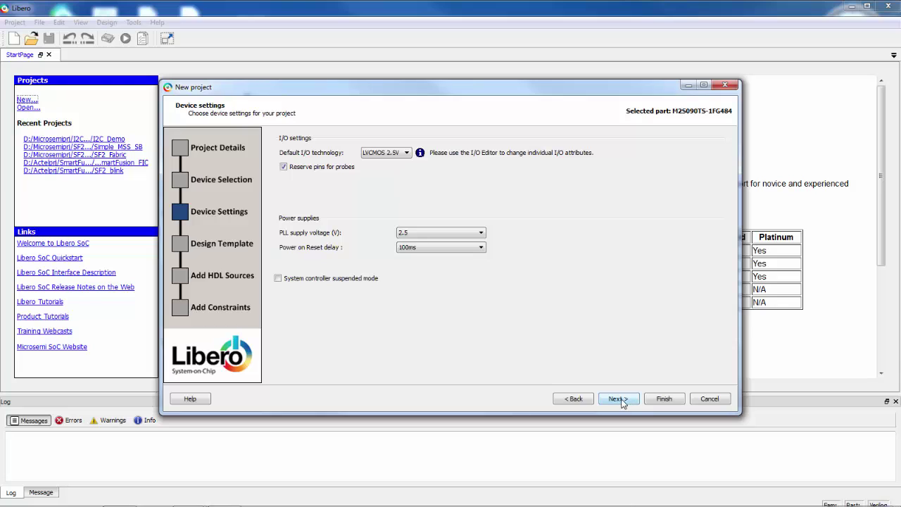
Set the PLL supply voltage to 3.3 V in the device settings and continue to the design template
{"action": "left_click", "coordinate": [450, 233]}
{"action": "left_click", "coordinate": [447, 250]}
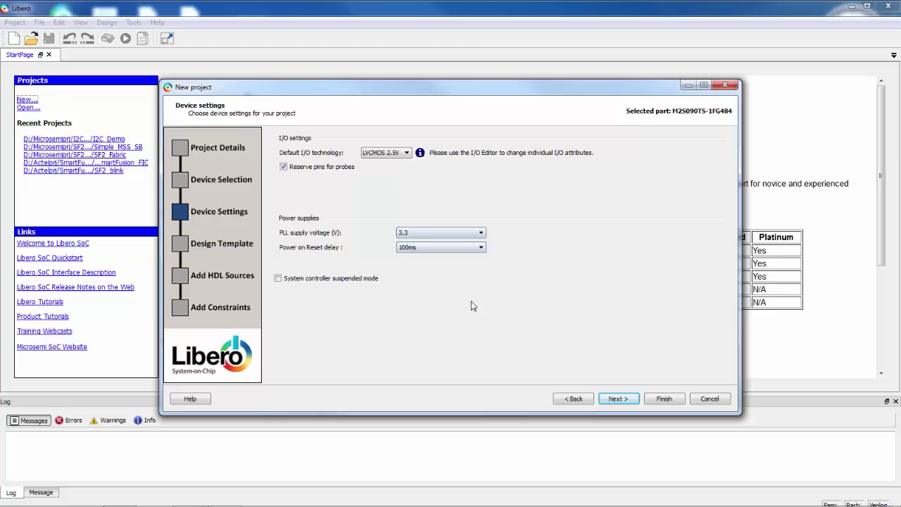
{"action": "left_click", "coordinate": [622, 401]}
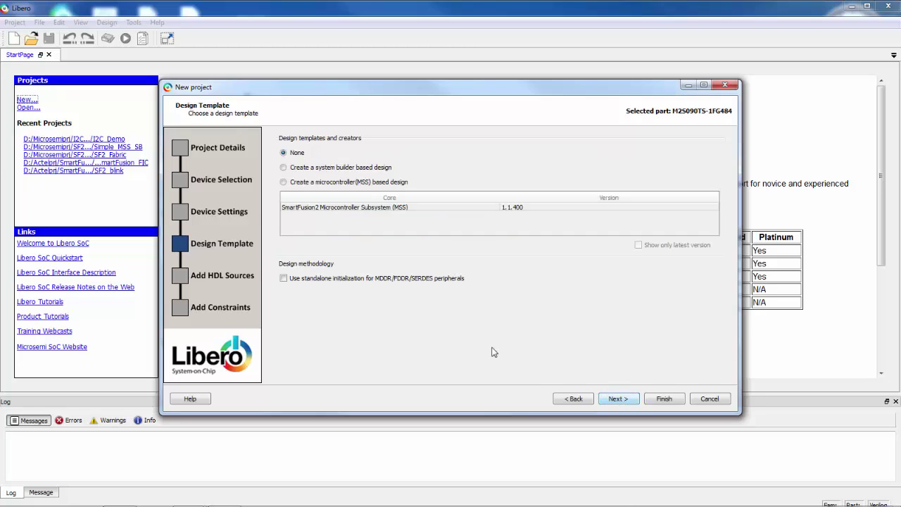
Finish the project as a system builder based design and name the system SF2_MSS
{"action": "left_click", "coordinate": [283, 167]}
{"action": "left_click", "coordinate": [669, 400]}
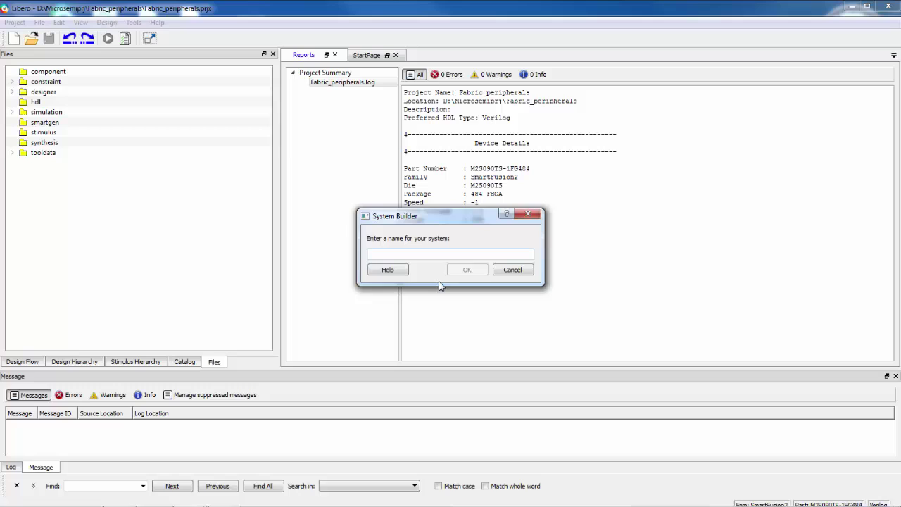
{"action": "type", "text": "SF2_MSS"}
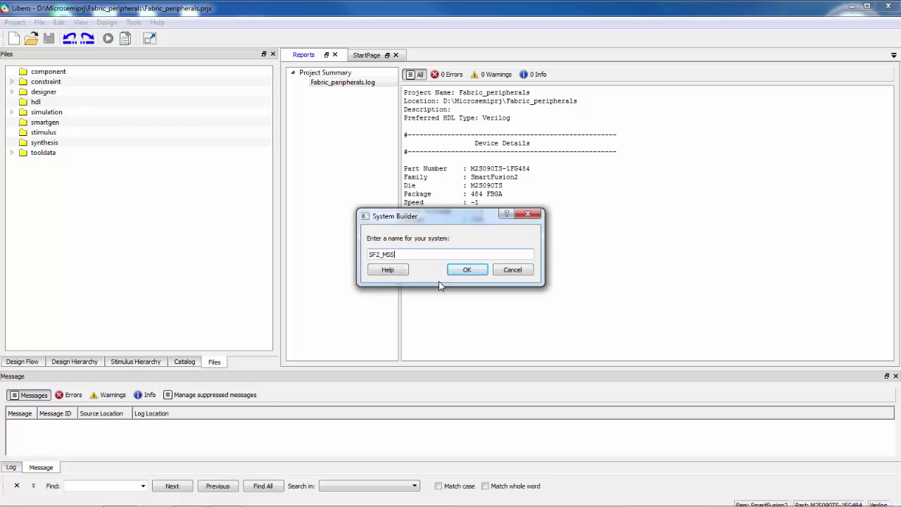
{"action": "left_click", "coordinate": [467, 270]}
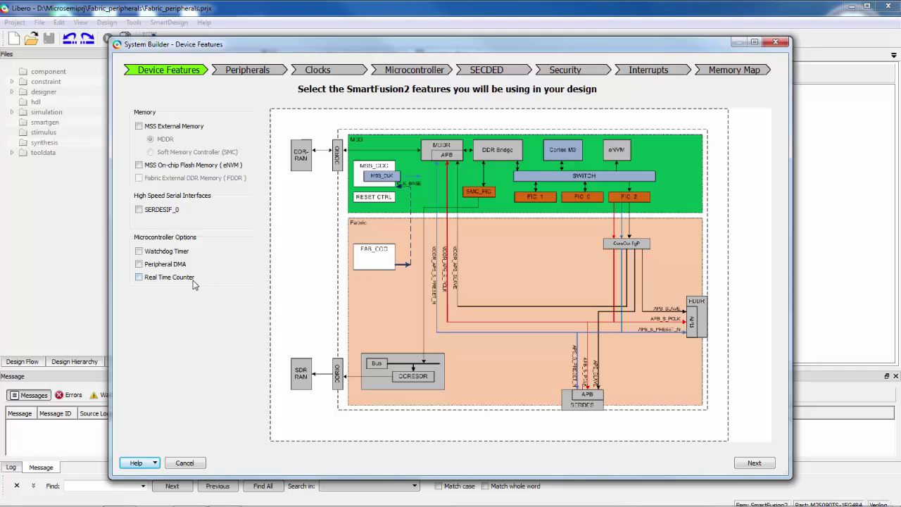
Enable the Real Time Counter, Peripheral DMA and MSS On-chip Flash Memory (eNVM) device features, and continue to the memories
{"action": "left_click", "coordinate": [139, 277]}
{"action": "left_click", "coordinate": [140, 264]}
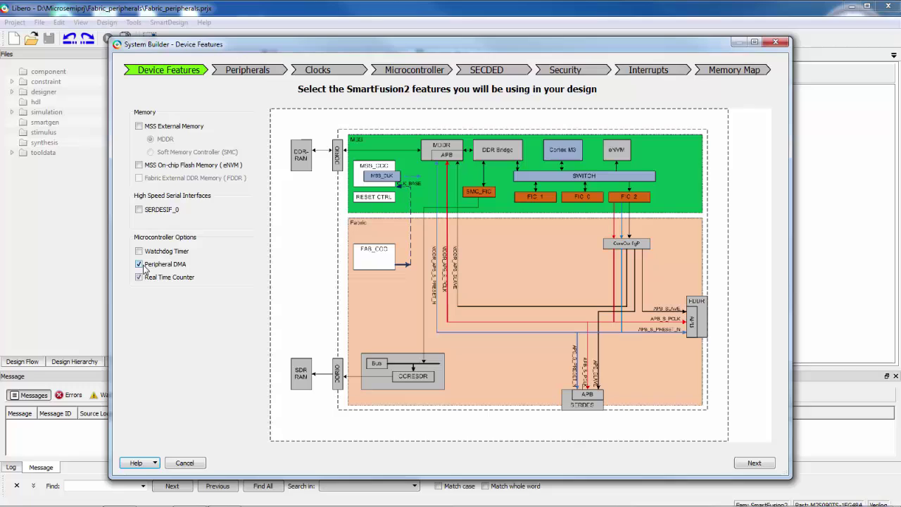
{"action": "left_click", "coordinate": [140, 165]}
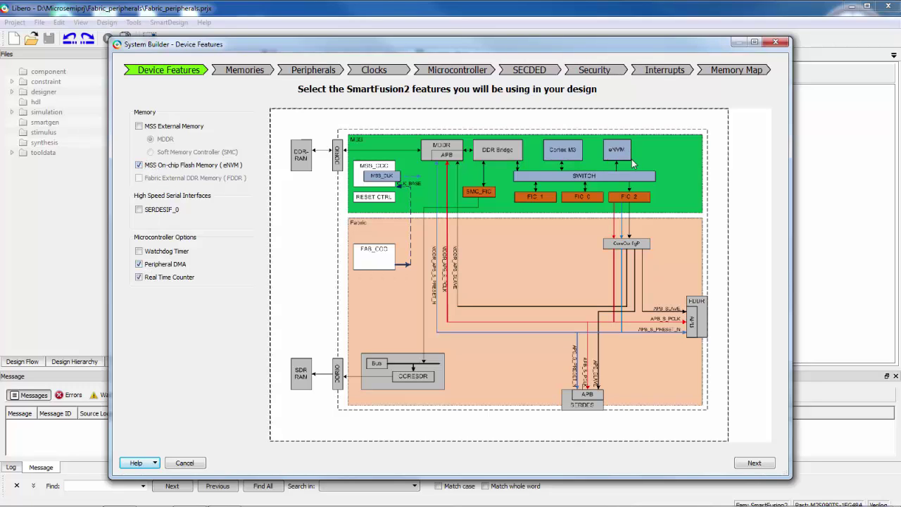
{"action": "left_click", "coordinate": [749, 465]}
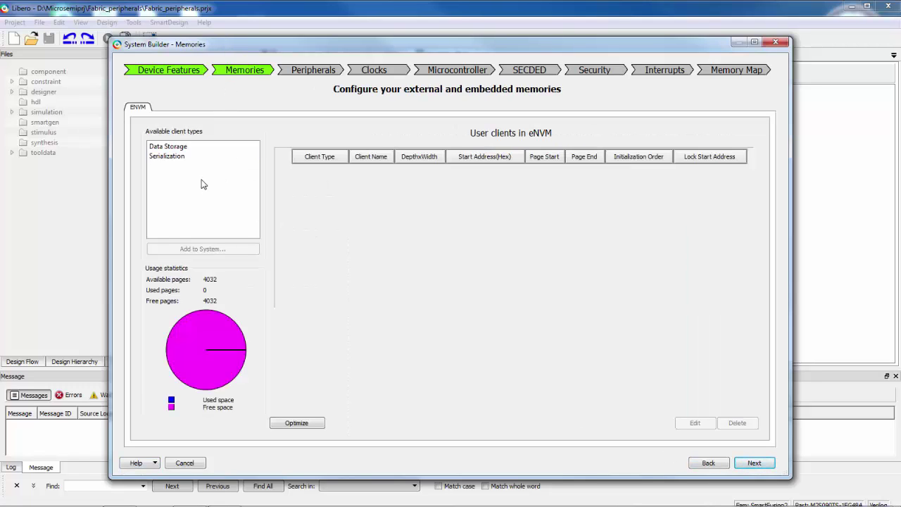
Start a Data Storage client in eNVM named pg_store and make it a placeholder with no content
{"action": "left_click", "coordinate": [171, 146]}
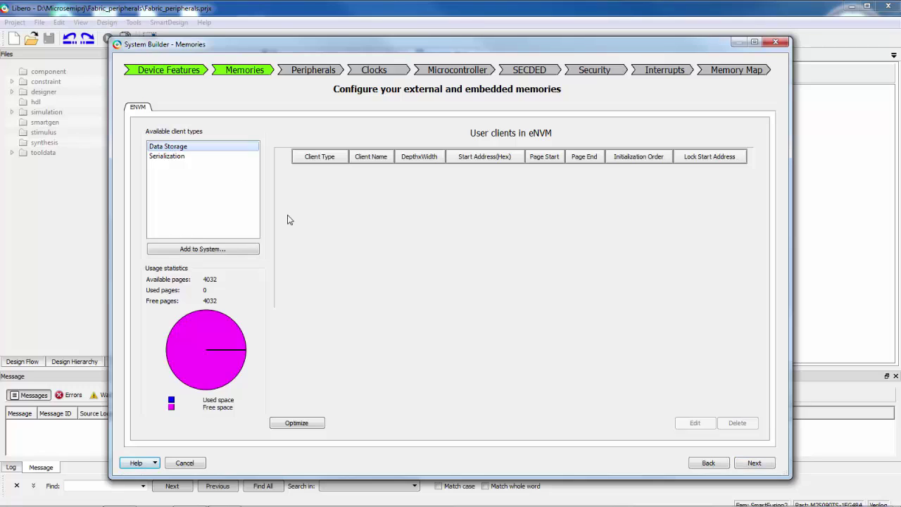
{"action": "left_click", "coordinate": [233, 250]}
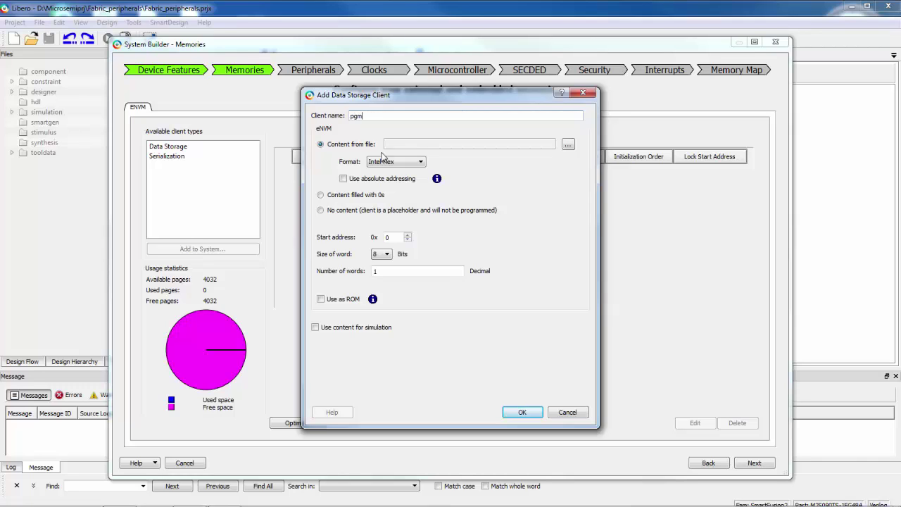
{"action": "key", "text": "BackSpace"}
{"action": "key", "text": "BackSpace"}
{"action": "type", "text": "_store"}
{"action": "left_click", "coordinate": [320, 210]}
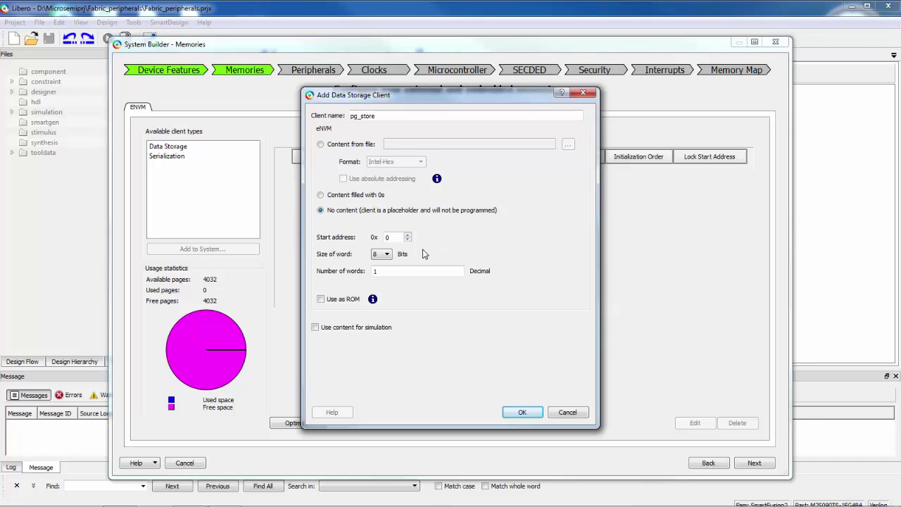
Set the pg_store client to 8192 words of 32 bits, add it to eNVM and continue to the peripherals
{"action": "left_click", "coordinate": [388, 254]}
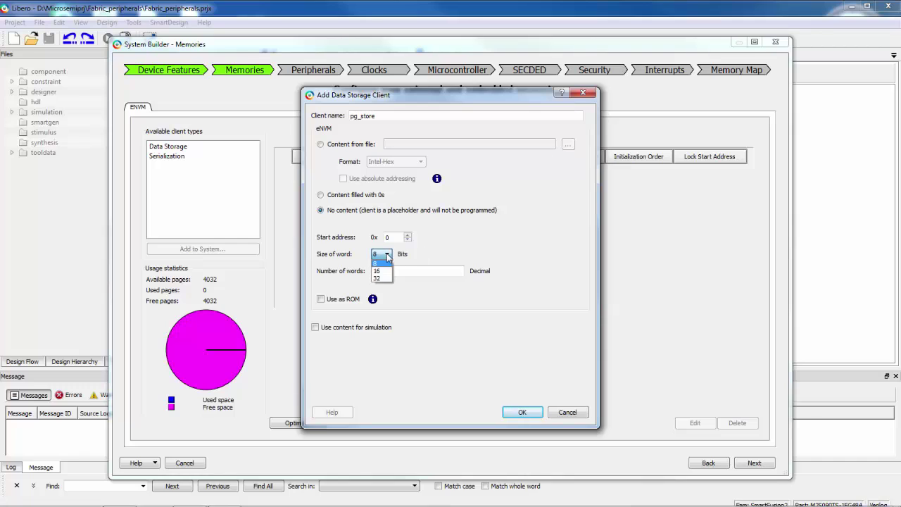
{"action": "left_click", "coordinate": [386, 280]}
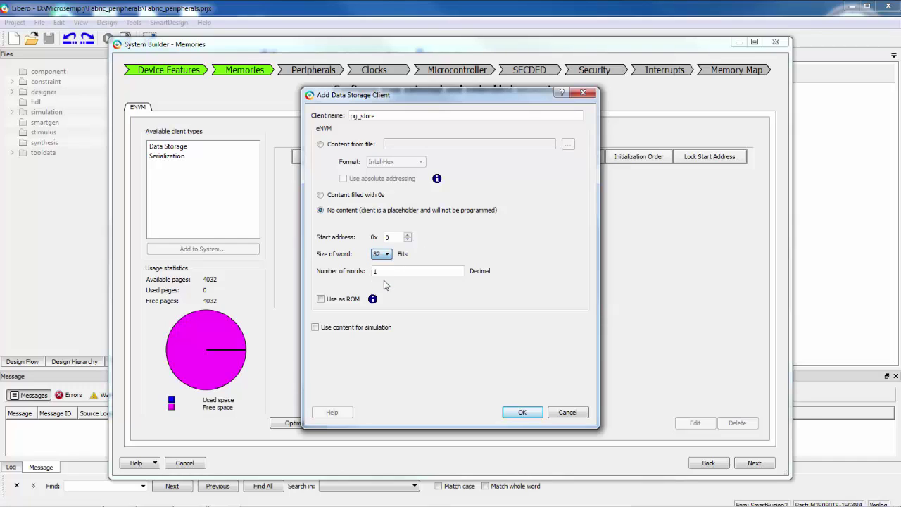
{"action": "key", "text": "Tab"}
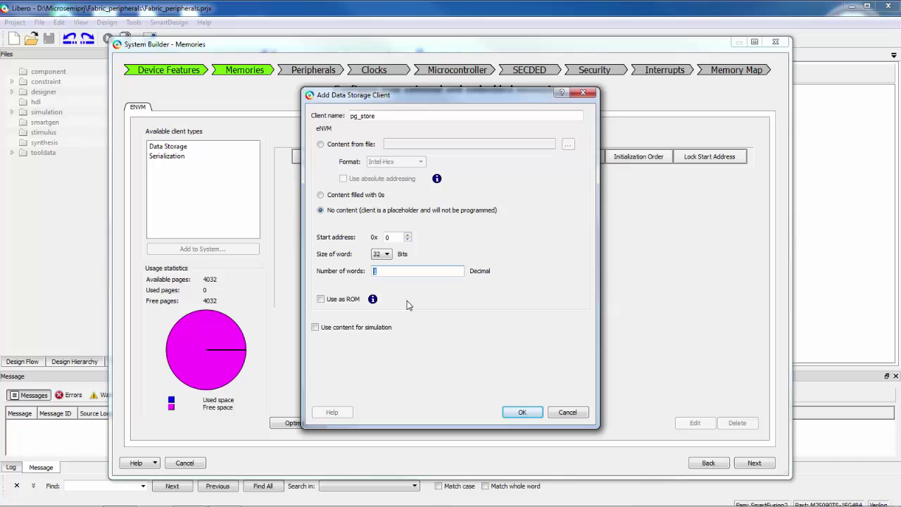
{"action": "type", "text": "8192"}
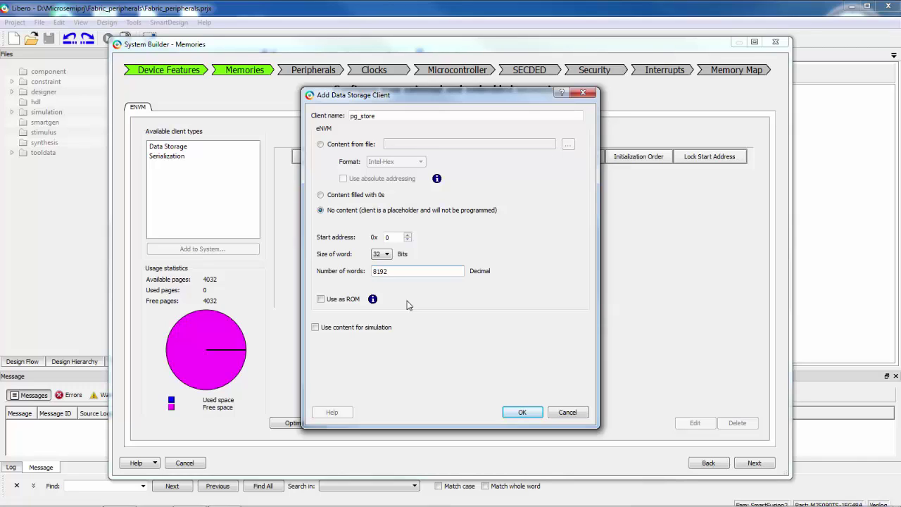
{"action": "left_click", "coordinate": [525, 413]}
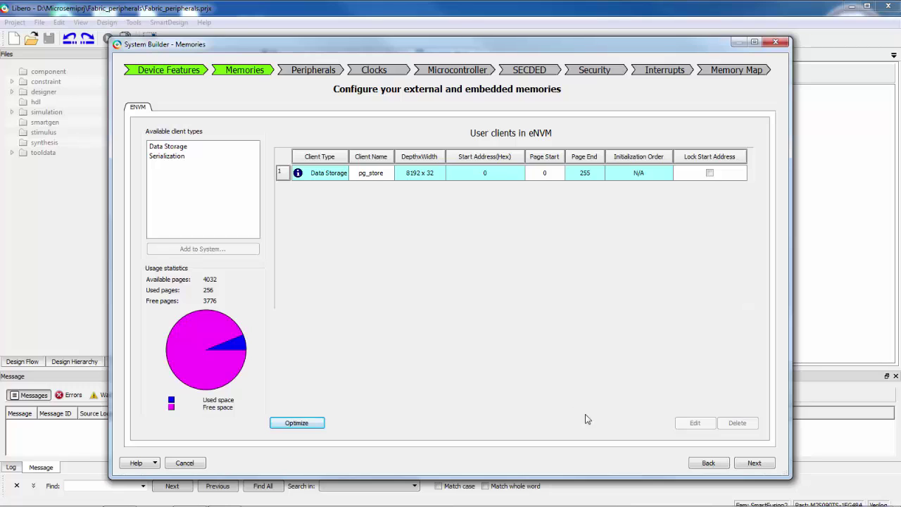
{"action": "left_click", "coordinate": [755, 464]}
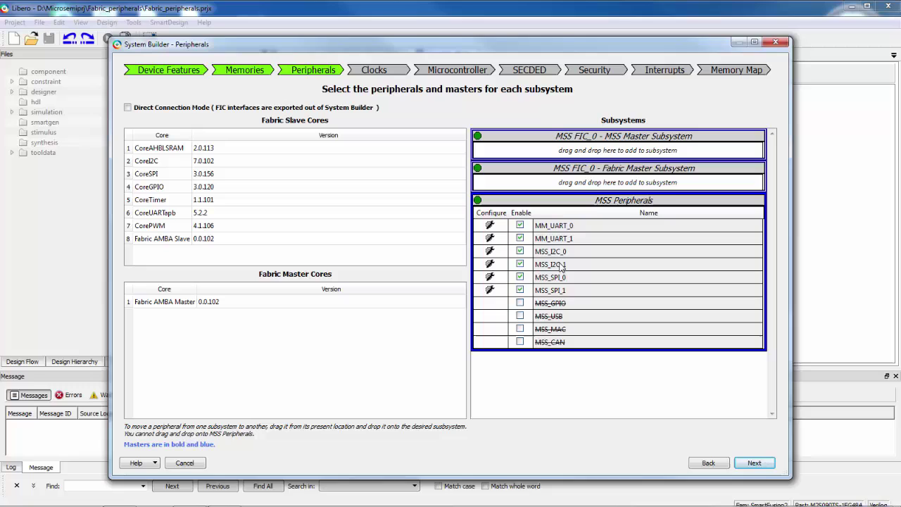
Disable the MM_UART_1, MSS_I2C_1 and MSS_SPI_1 peripherals and enable MSS_GPIO
{"action": "left_click", "coordinate": [520, 239]}
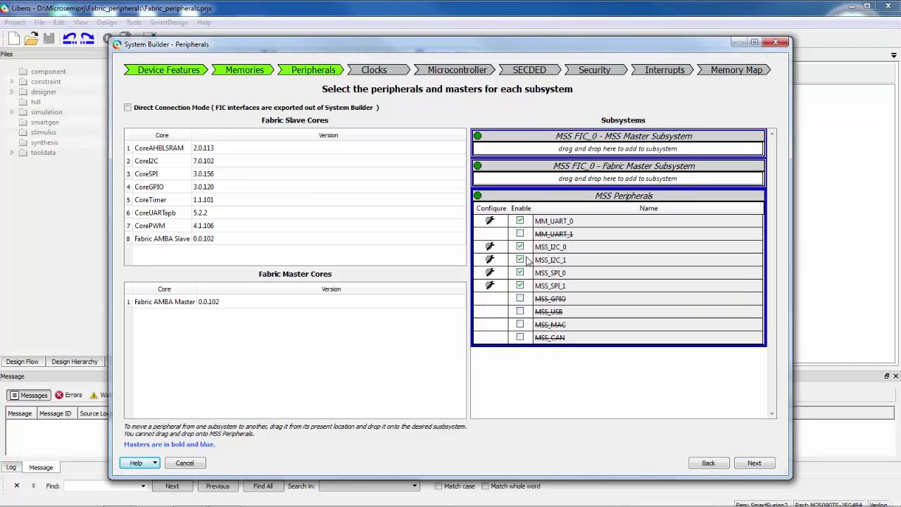
{"action": "left_click", "coordinate": [520, 259]}
{"action": "left_click", "coordinate": [520, 285]}
{"action": "left_click", "coordinate": [521, 298]}
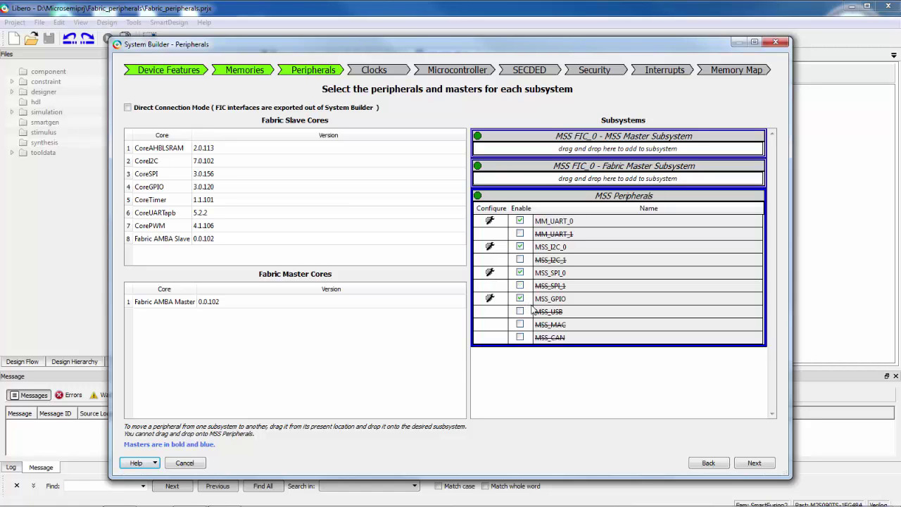
Configure MSS_GPIO so that GPIO_0 is an Output with its connectivity routed to FABRIC_A
{"action": "left_click", "coordinate": [490, 299]}
{"action": "left_click", "coordinate": [307, 232]}
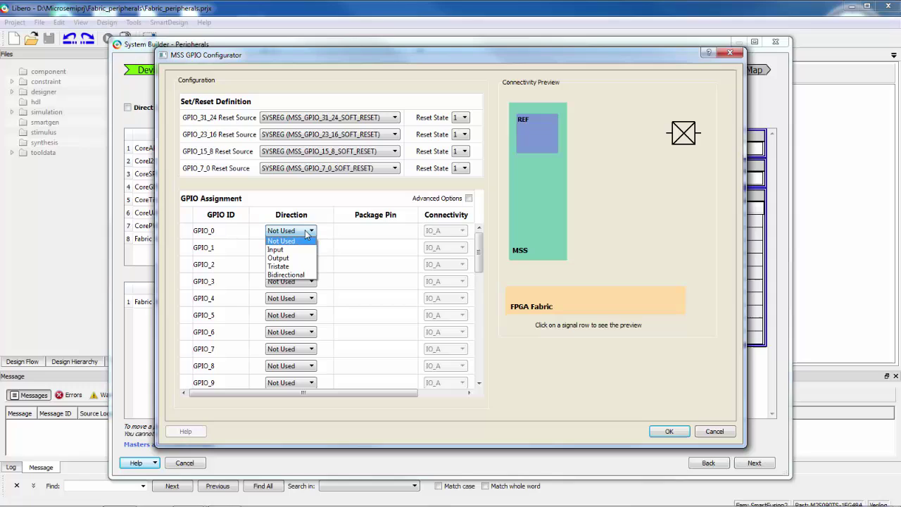
{"action": "left_click", "coordinate": [294, 258]}
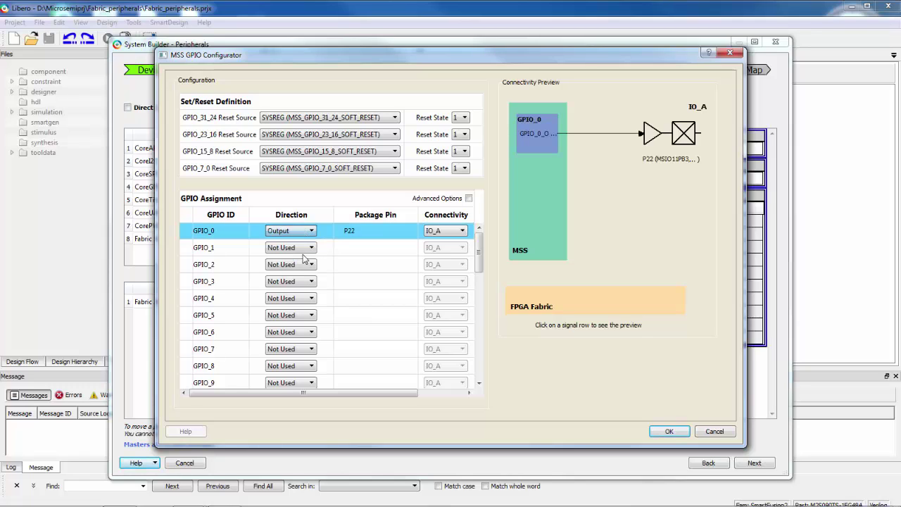
{"action": "left_click", "coordinate": [461, 233]}
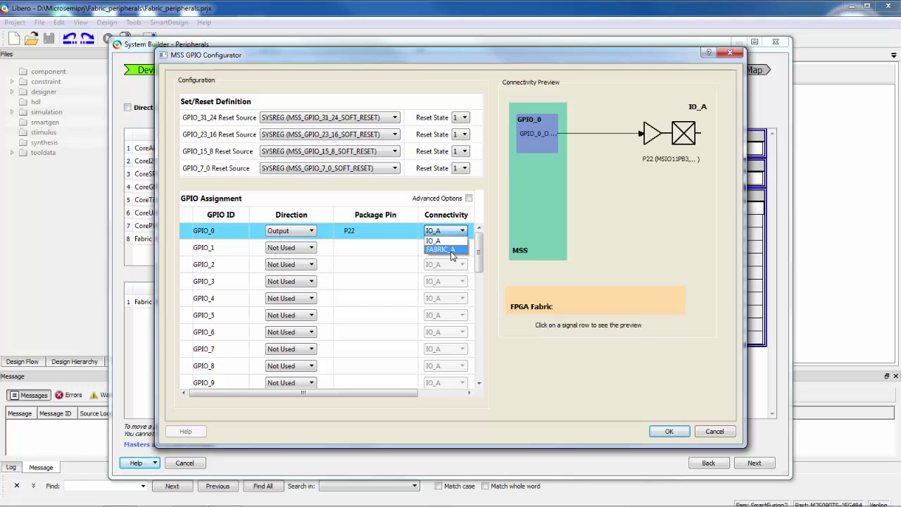
{"action": "left_click", "coordinate": [453, 250]}
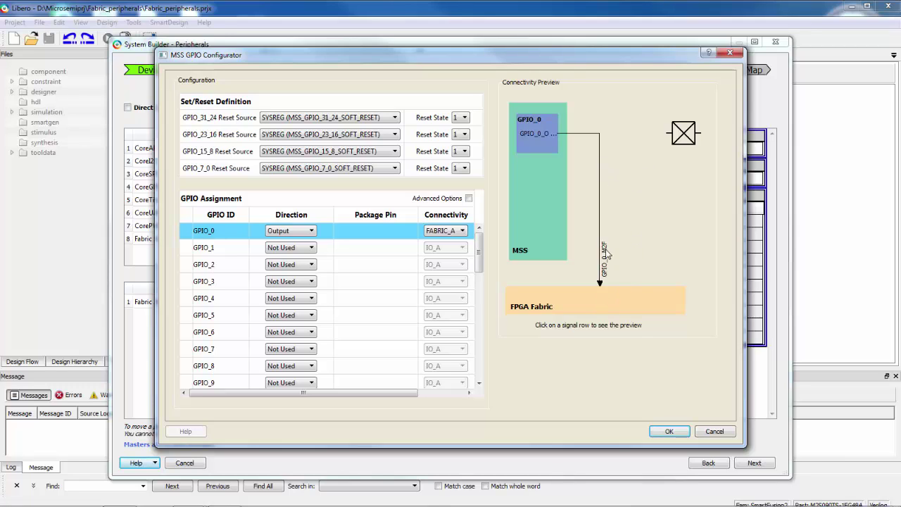
{"action": "left_click", "coordinate": [669, 432]}
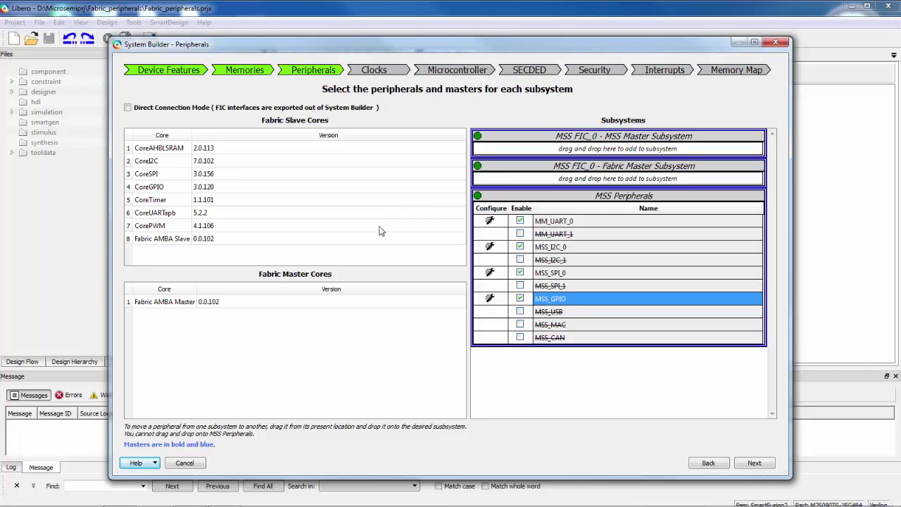
Add the CoreI2C and CoreUARTapb fabric slave cores to the MSS FIC_0 - MSS Master Subsystem
{"action": "left_click", "coordinate": [154, 164]}
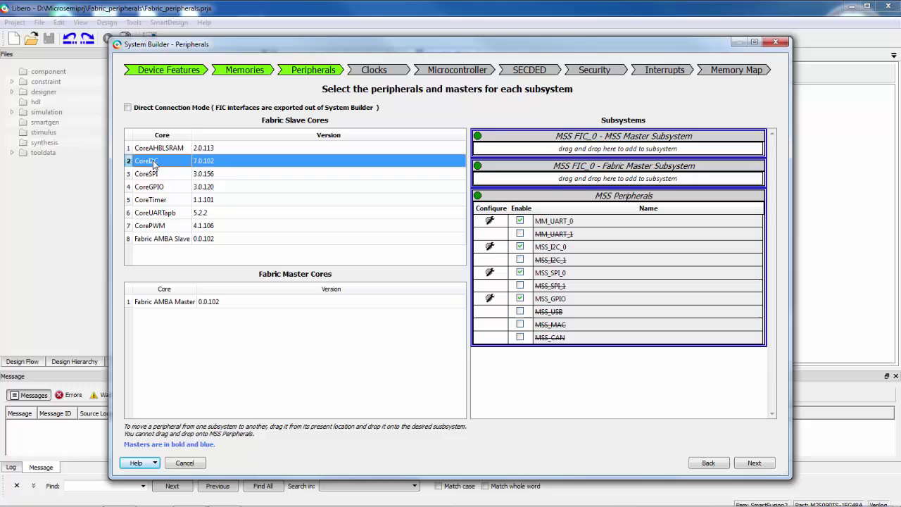
{"action": "left_click_drag", "start_coordinate": [154, 164], "coordinate": [497, 146]}
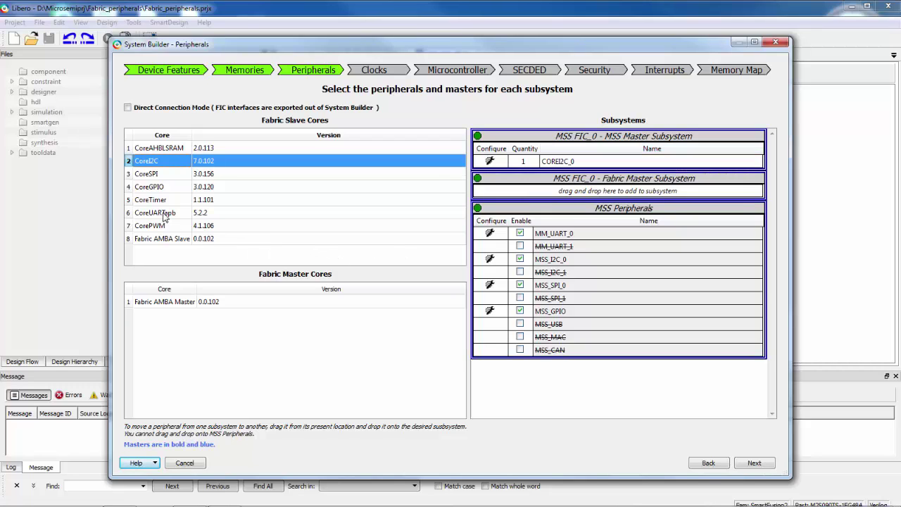
{"action": "left_click_drag", "start_coordinate": [165, 214], "coordinate": [508, 162]}
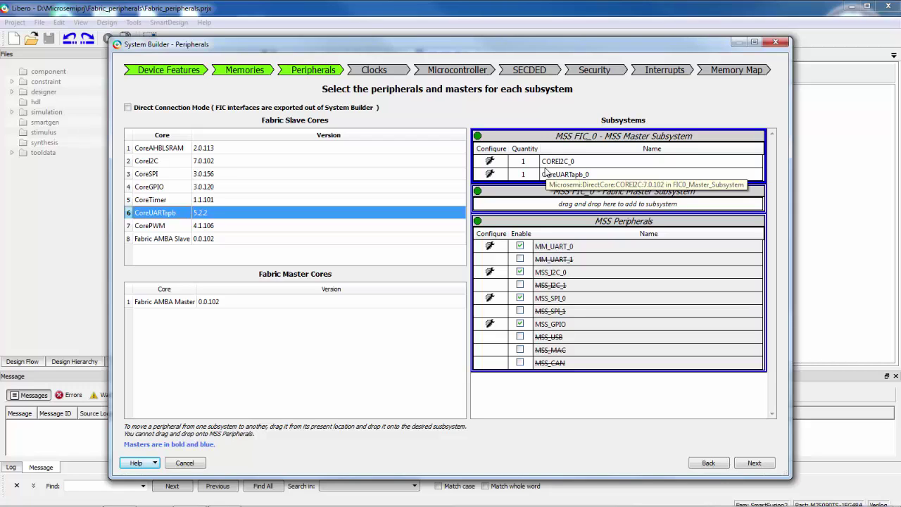
Set the system clock source to On-chip 25/50 MHz RC Oscillator and continue past the microcontroller options to the SECDED page
{"action": "left_click", "coordinate": [754, 463]}
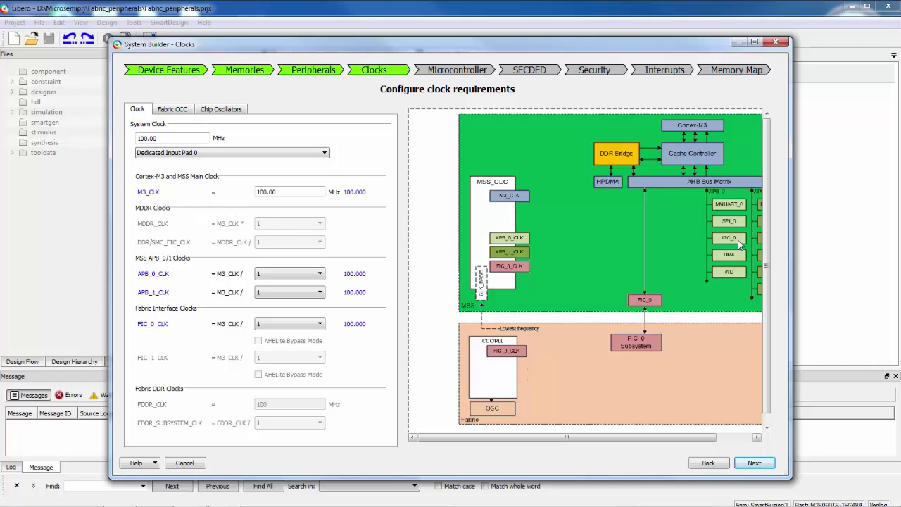
{"action": "left_click_drag", "start_coordinate": [792, 236], "coordinate": [885, 236]}
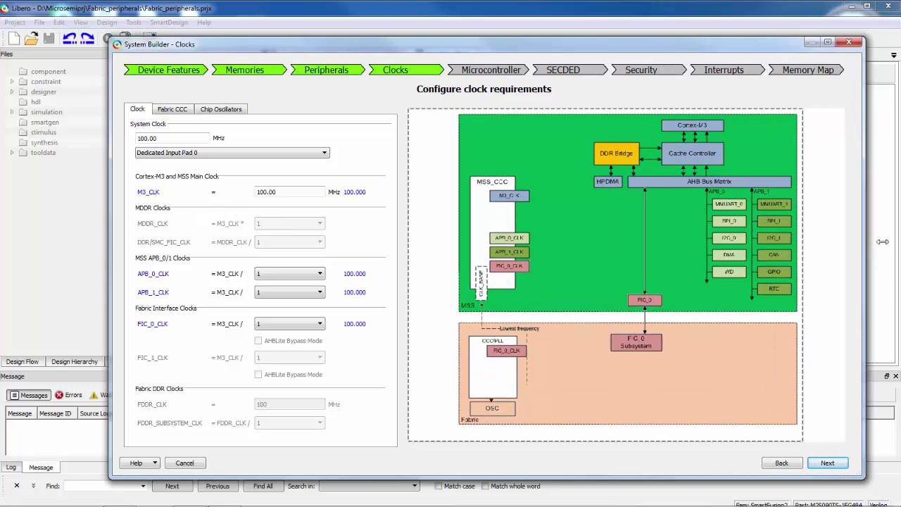
{"action": "left_click", "coordinate": [148, 194]}
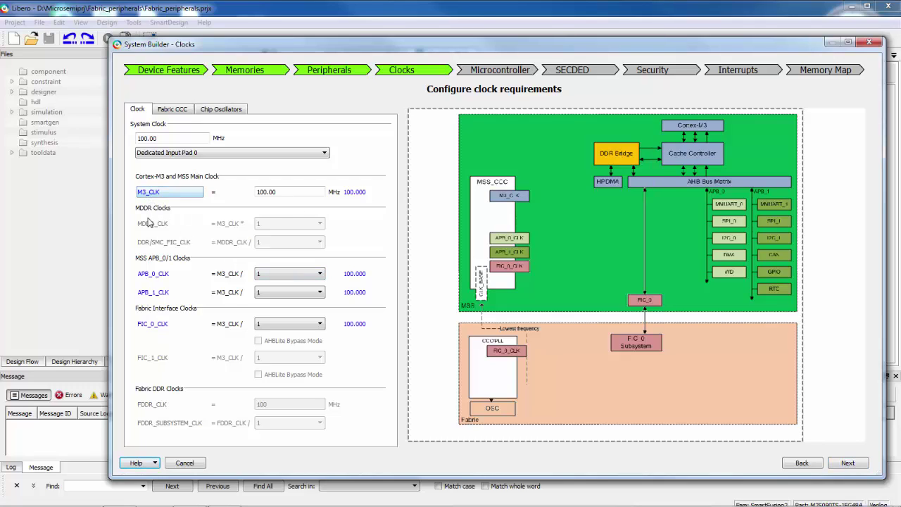
{"action": "left_click", "coordinate": [148, 275]}
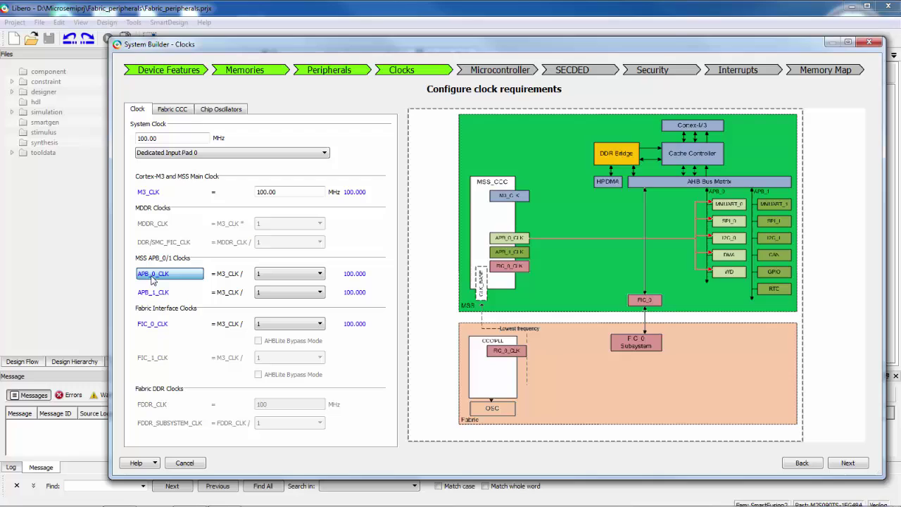
{"action": "left_click", "coordinate": [205, 154]}
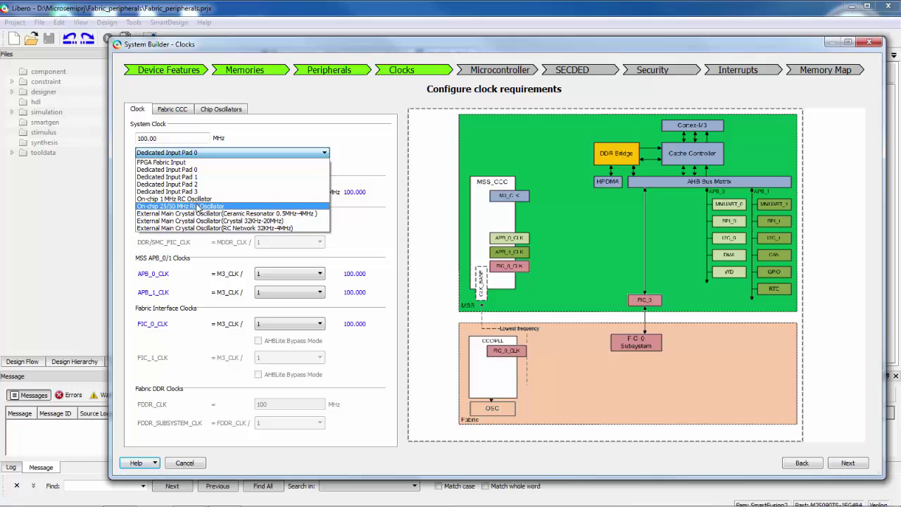
{"action": "left_click", "coordinate": [197, 206]}
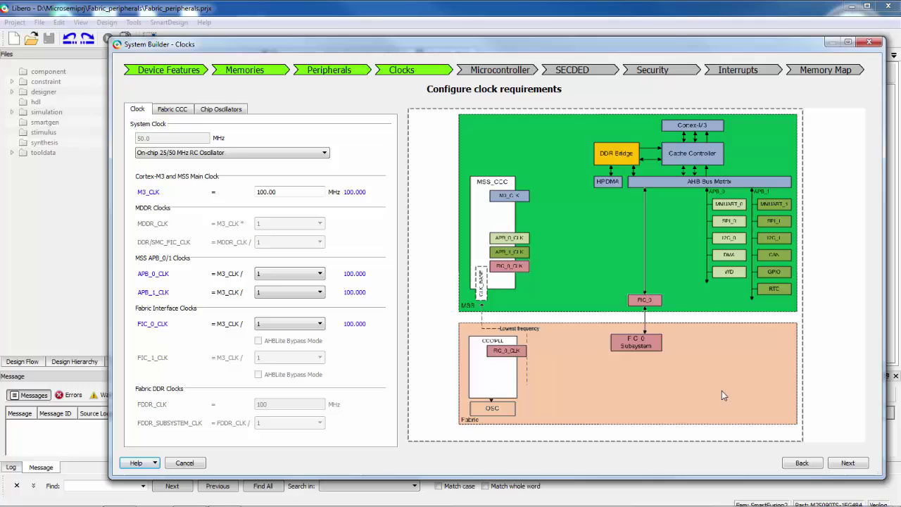
{"action": "left_click", "coordinate": [848, 462]}
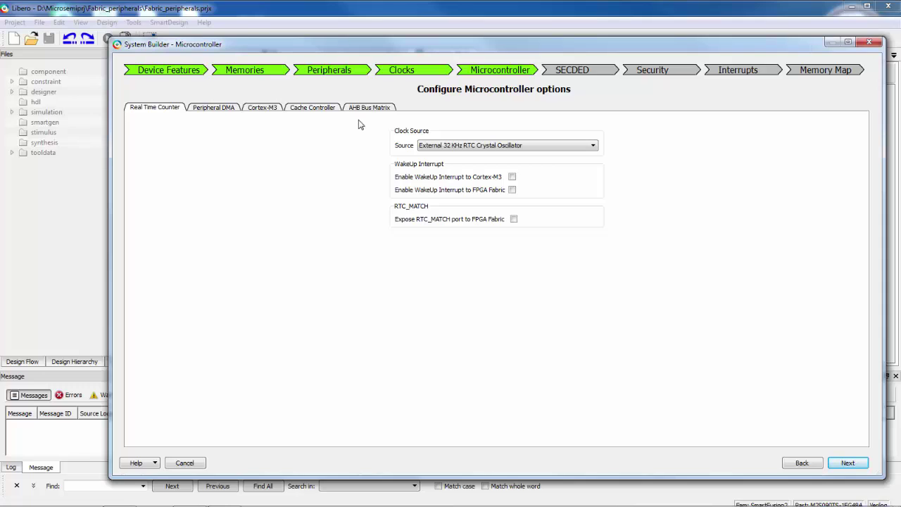
{"action": "left_click", "coordinate": [847, 462]}
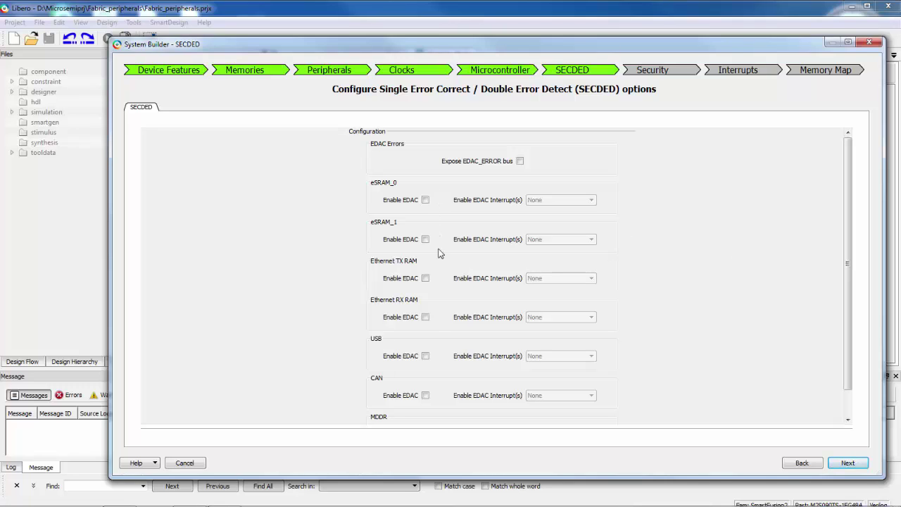
{"action": "left_click", "coordinate": [425, 200]}
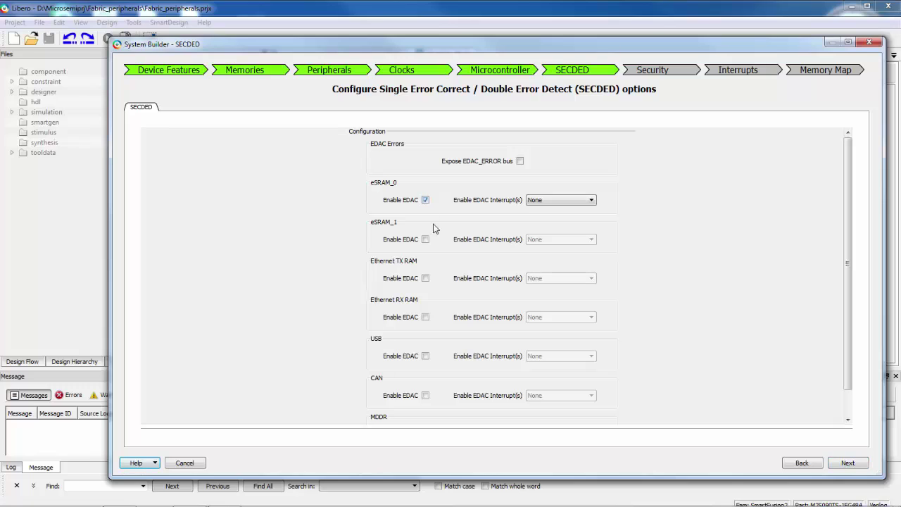
{"action": "left_click", "coordinate": [567, 200]}
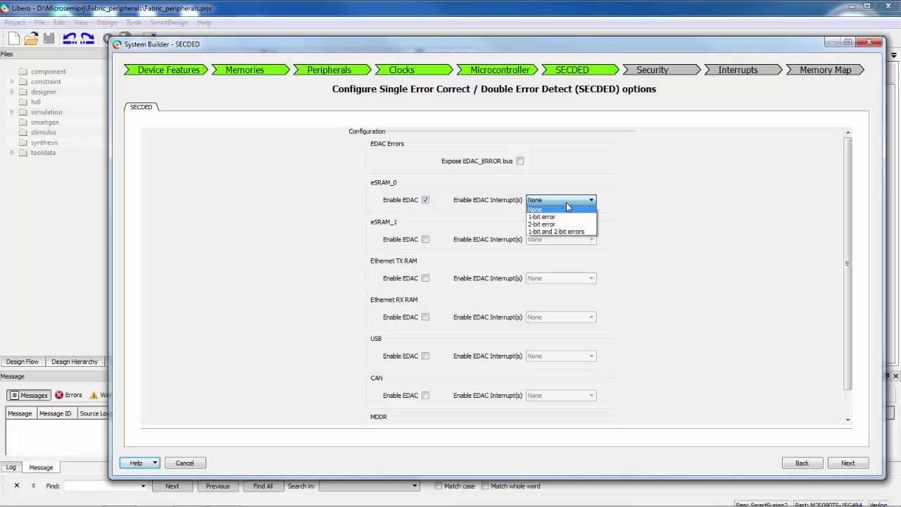
{"action": "left_click", "coordinate": [567, 209]}
{"action": "left_click", "coordinate": [521, 162]}
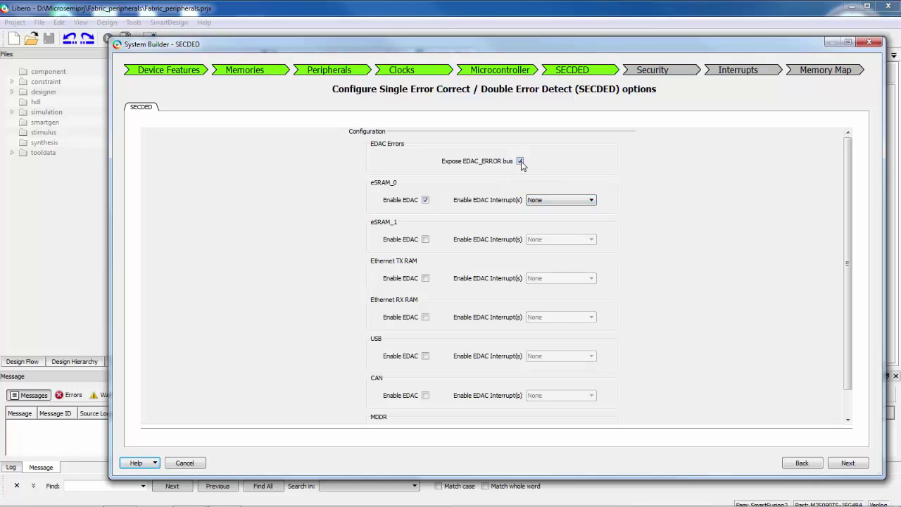
{"action": "left_click", "coordinate": [520, 162]}
{"action": "left_click", "coordinate": [426, 200]}
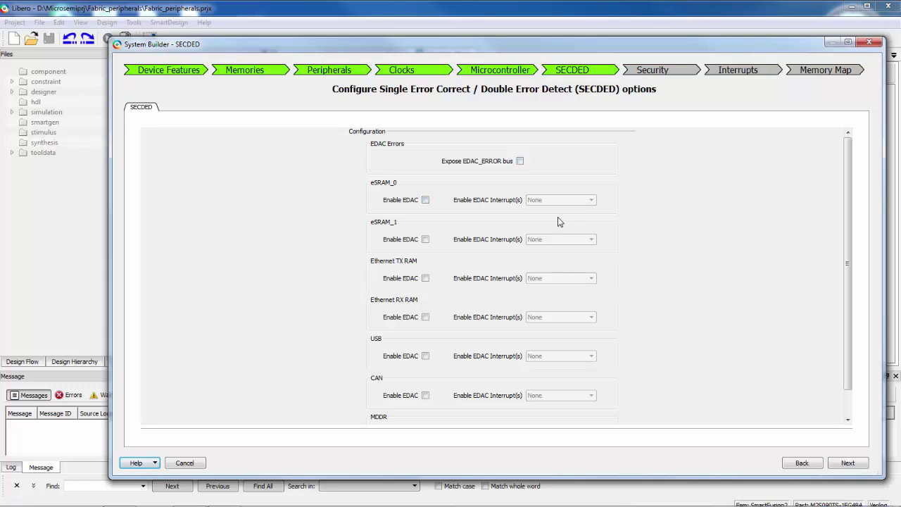
Keep the default SECDED, security and interrupt settings and continue to the Memory Map page
{"action": "left_click", "coordinate": [845, 463]}
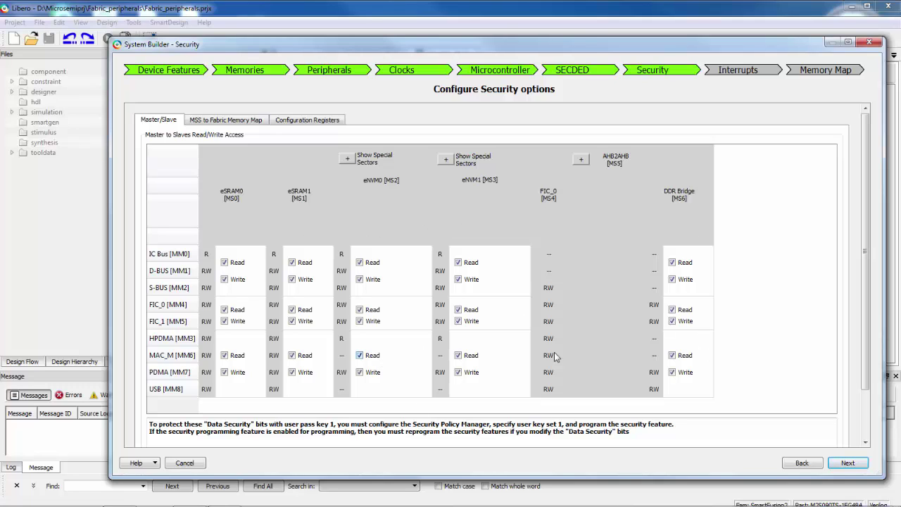
{"action": "left_click", "coordinate": [848, 463]}
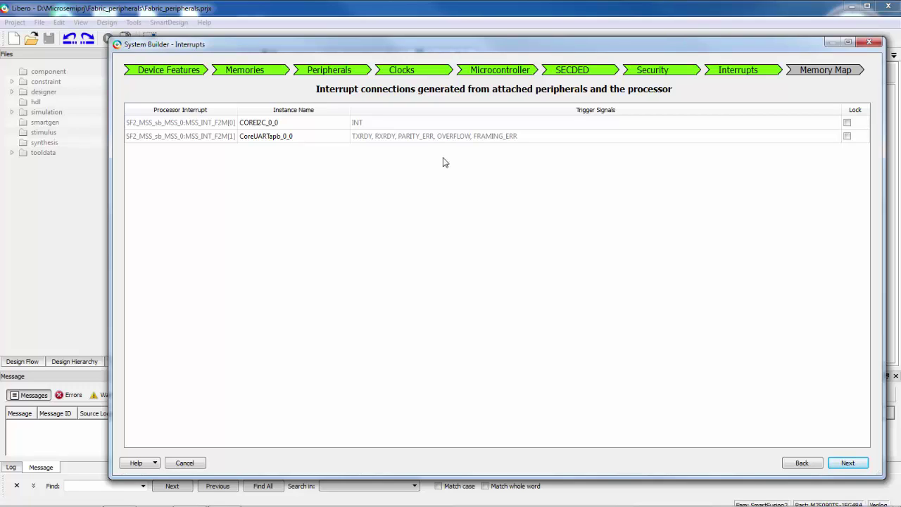
{"action": "left_click", "coordinate": [843, 464]}
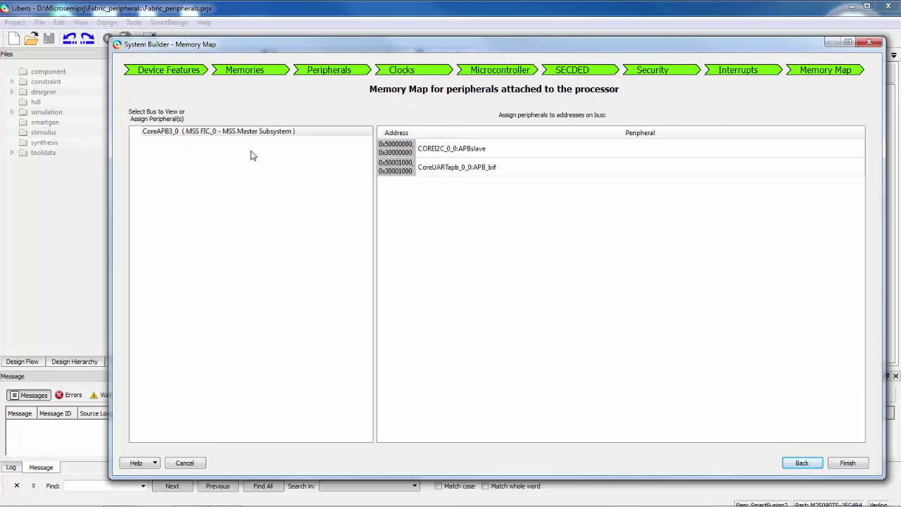
Assign CoreUARTapb_0_0 to 0x50000000 and COREI2C_0_0 to 0x50001000 on the CoreAPB3_0 bus, and finish System Builder
{"action": "left_click", "coordinate": [168, 133]}
{"action": "left_click", "coordinate": [530, 156]}
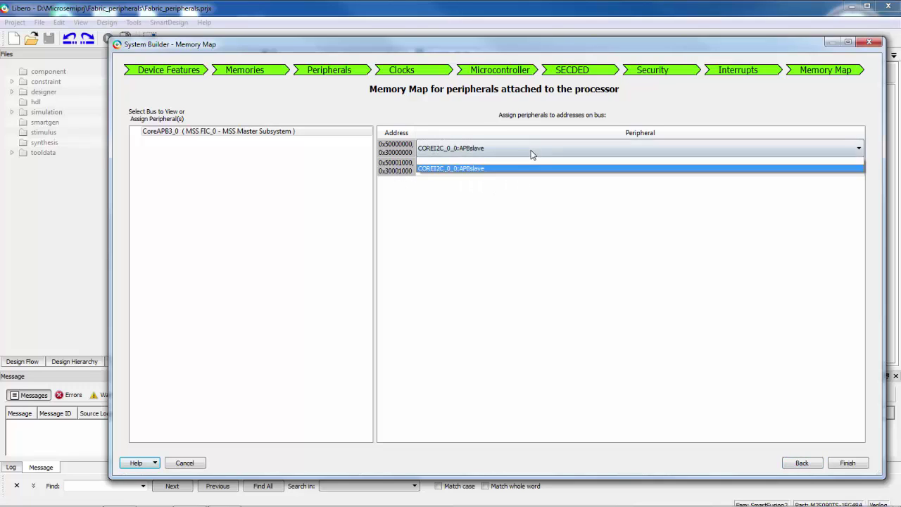
{"action": "left_click", "coordinate": [532, 162]}
{"action": "left_click", "coordinate": [533, 166]}
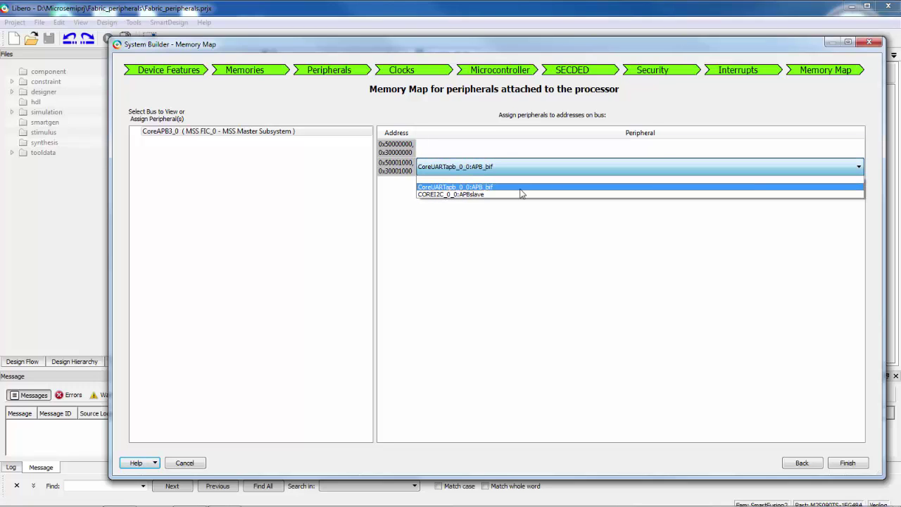
{"action": "left_click", "coordinate": [521, 194]}
{"action": "left_click", "coordinate": [499, 152]}
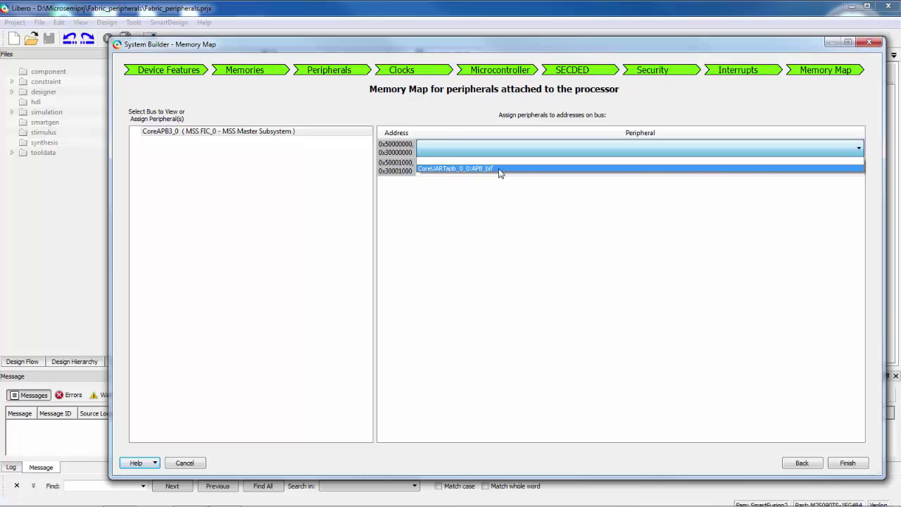
{"action": "left_click", "coordinate": [500, 169]}
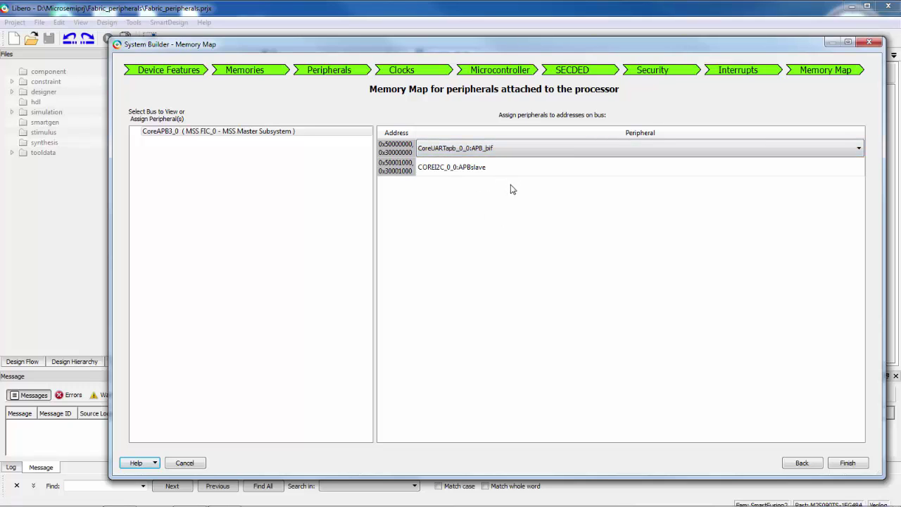
{"action": "left_click", "coordinate": [847, 462]}
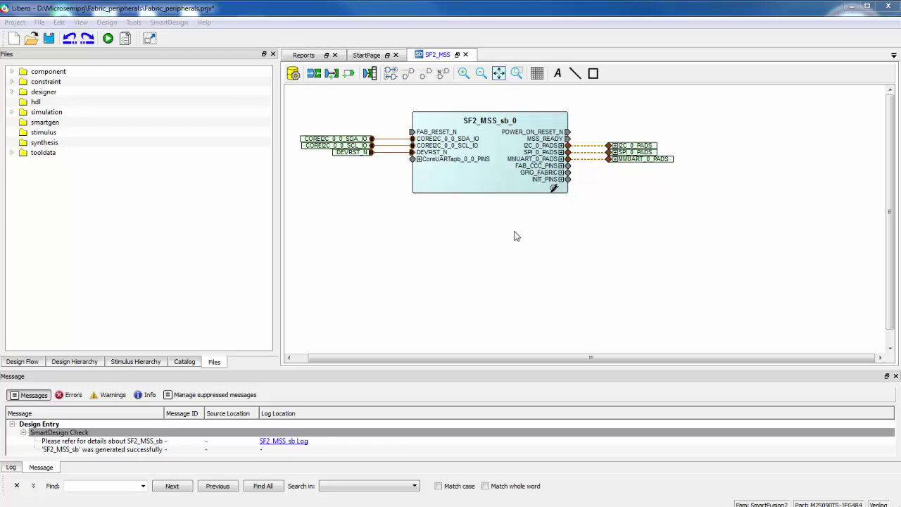
Tie the FAB_RESET_N input of SF2_MSS_sb_0 high
{"action": "left_click", "coordinate": [438, 136]}
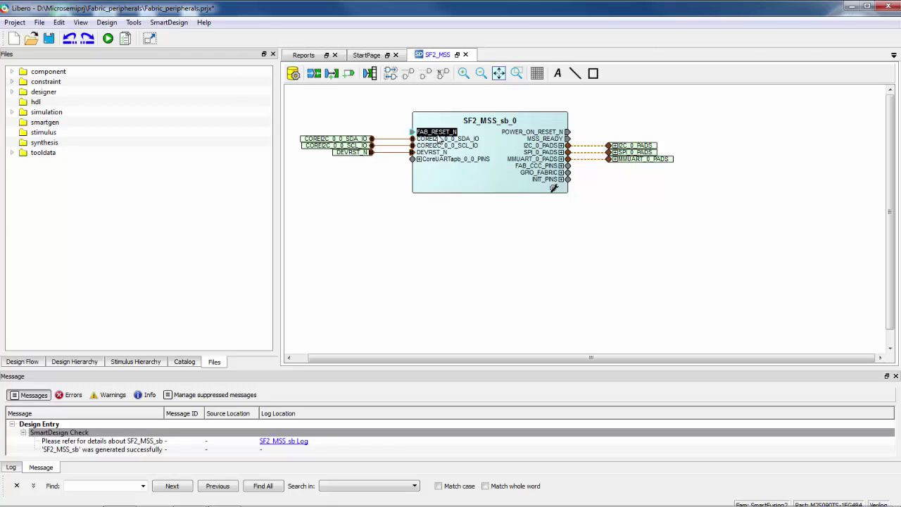
{"action": "right_click", "coordinate": [438, 137]}
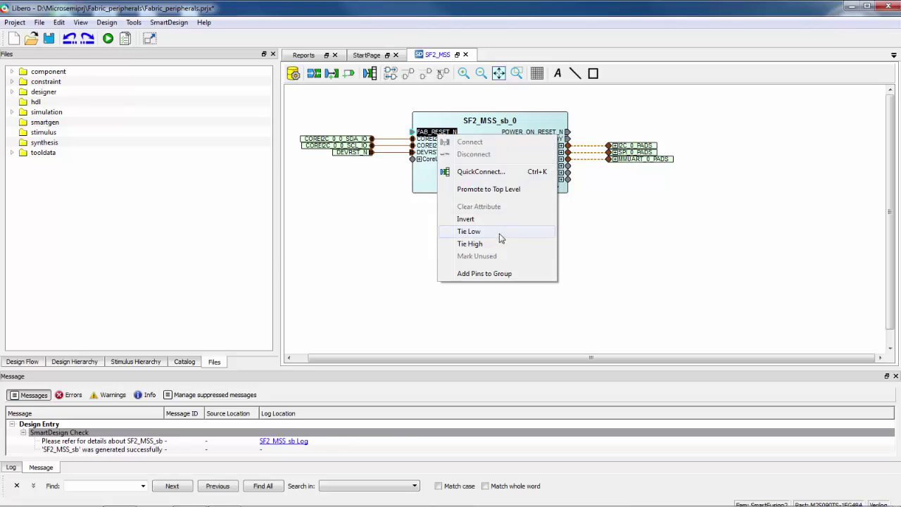
{"action": "left_click", "coordinate": [472, 244]}
Expand the CoreUARTapb_0_0_PINS group and promote its RX and TX pins to the top level
{"action": "left_click", "coordinate": [419, 160]}
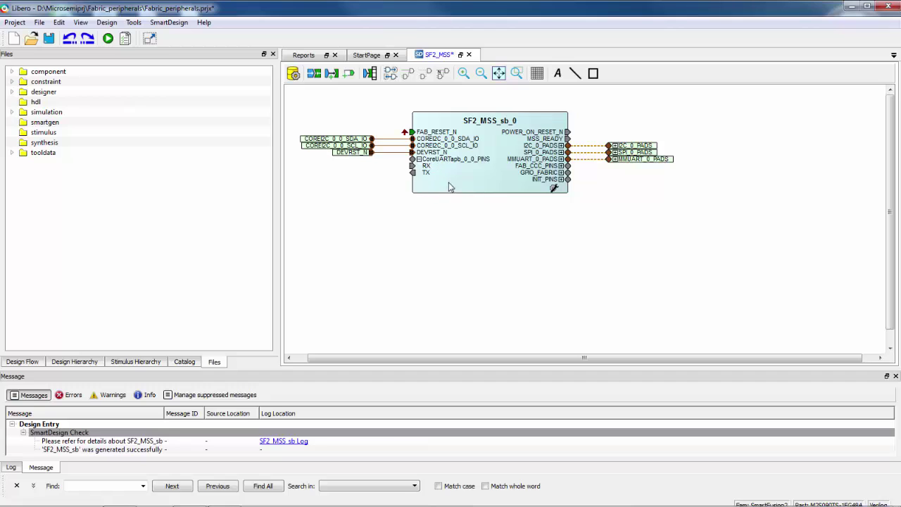
{"action": "left_click", "coordinate": [424, 178]}
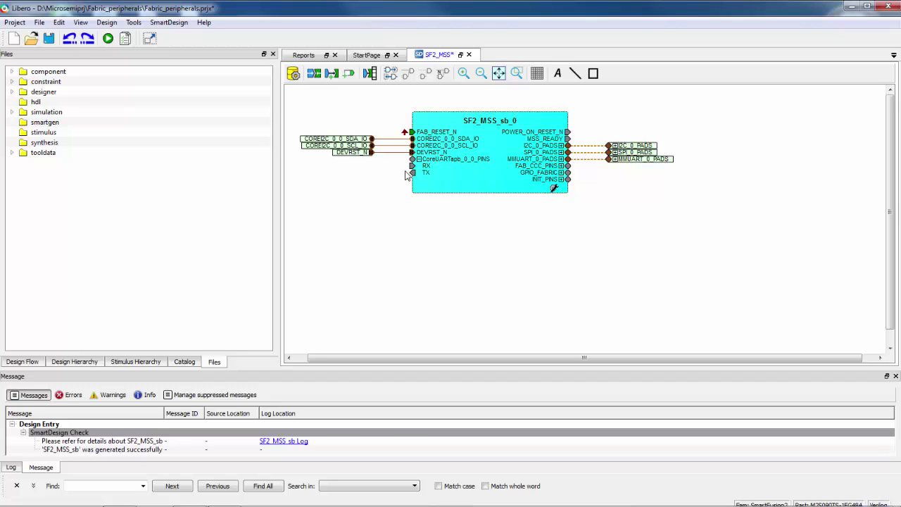
{"action": "left_click", "coordinate": [426, 173]}
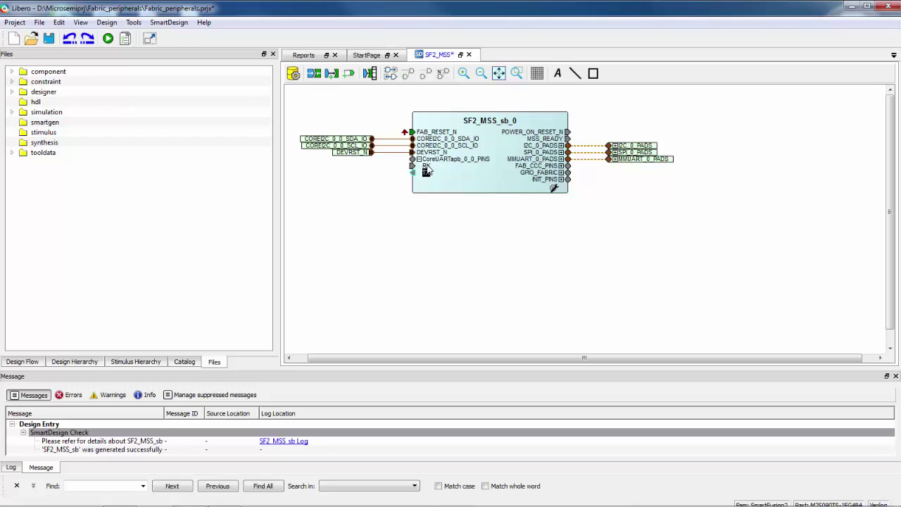
{"action": "right_click", "coordinate": [427, 170]}
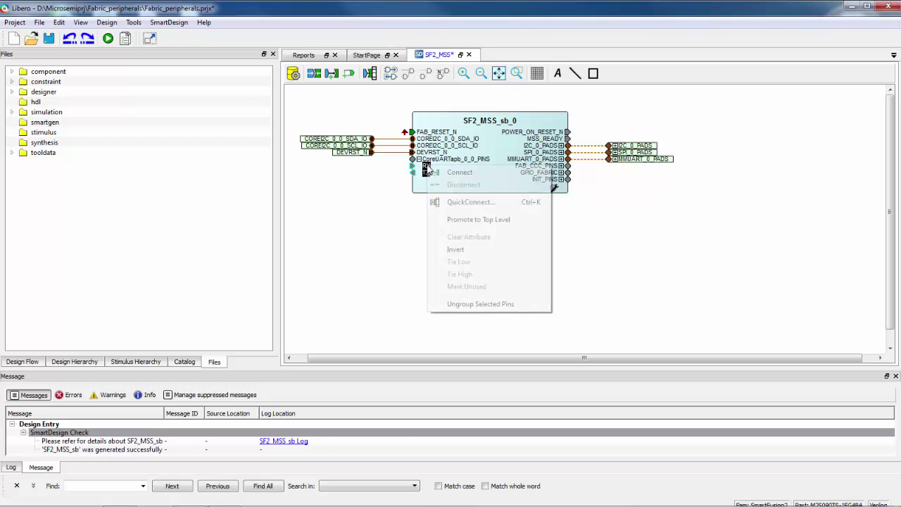
{"action": "left_click", "coordinate": [475, 219]}
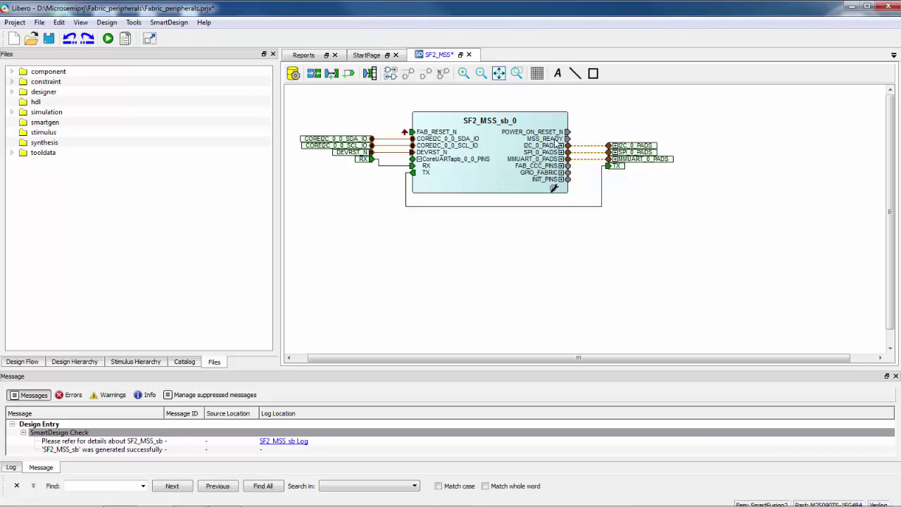
Mark the POWER_ON_RESET_N and MSS_READY outputs as unused and generate the SF2_MSS component
{"action": "mouse_move", "coordinate": [556, 144]}
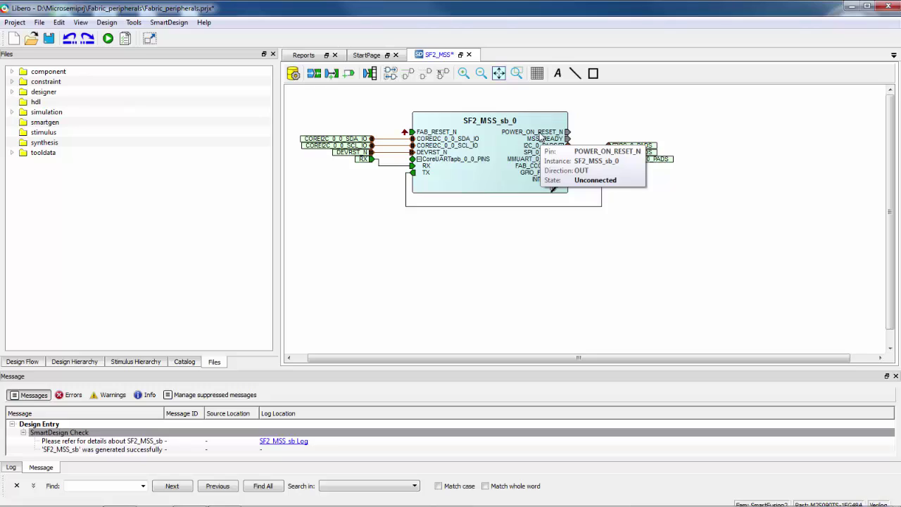
{"action": "left_click", "coordinate": [541, 137]}
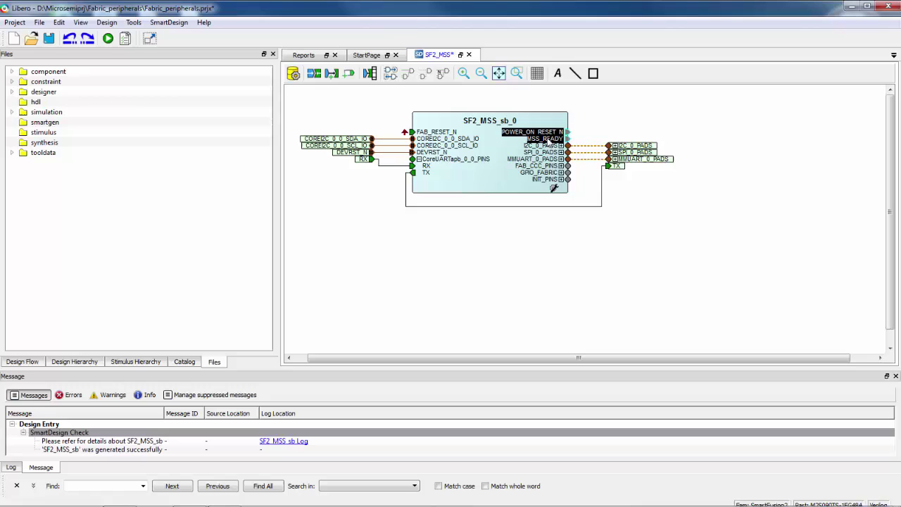
{"action": "right_click", "coordinate": [550, 140]}
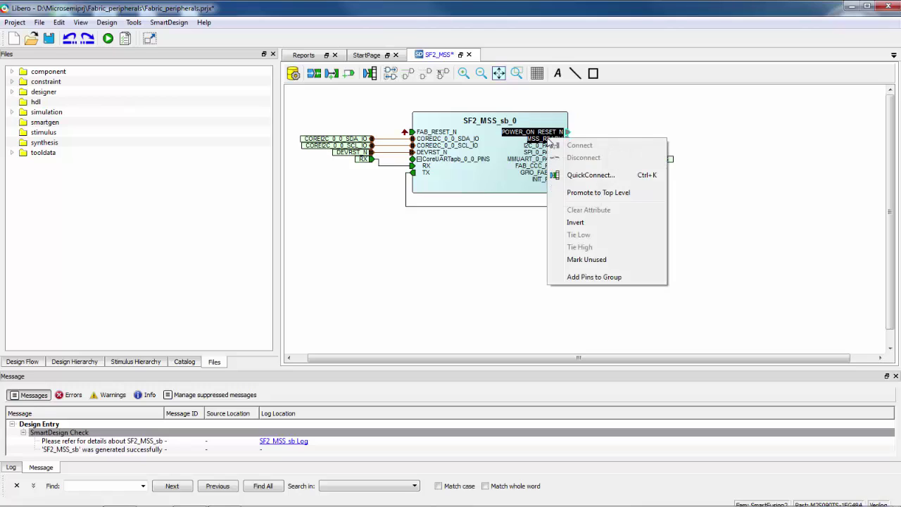
{"action": "left_click", "coordinate": [613, 260]}
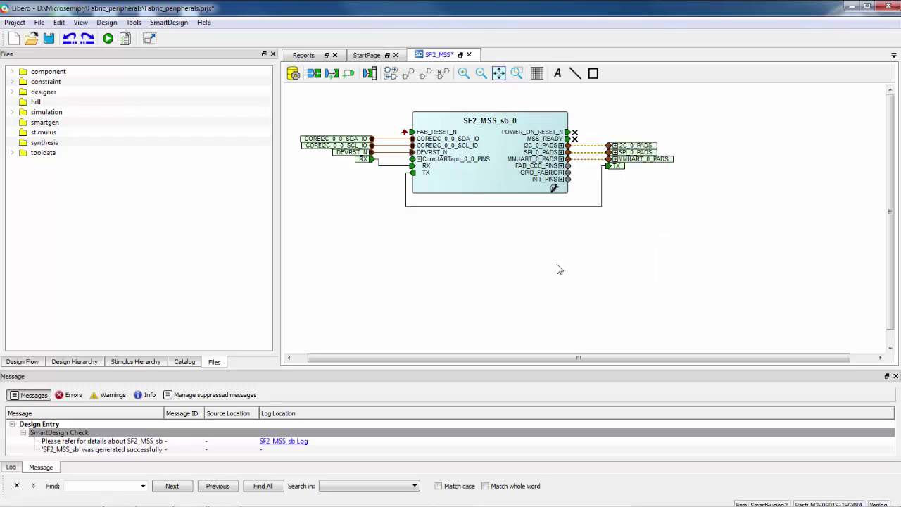
{"action": "left_click", "coordinate": [292, 73]}
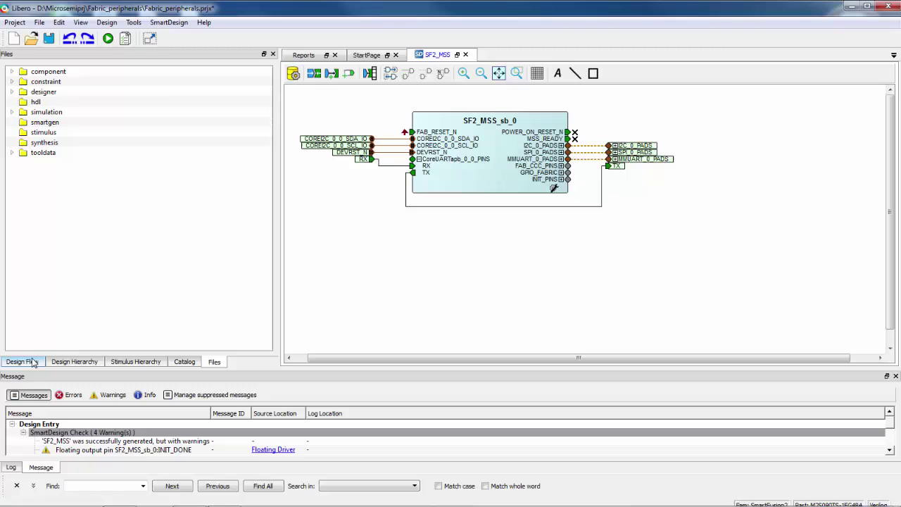
Convert the SF2_MSS_sb component under SF2_MSS in the design hierarchy to a SmartDesign
{"action": "left_click", "coordinate": [64, 364]}
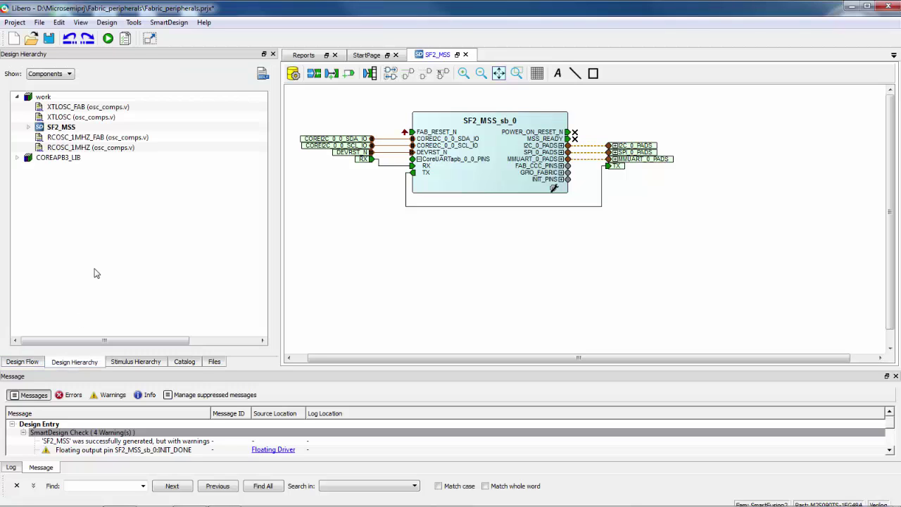
{"action": "left_click", "coordinate": [28, 127]}
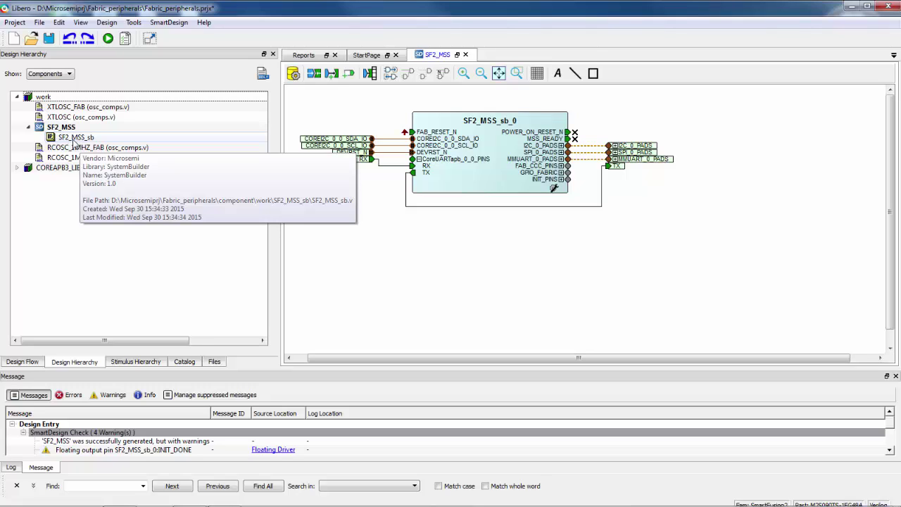
{"action": "right_click", "coordinate": [74, 140]}
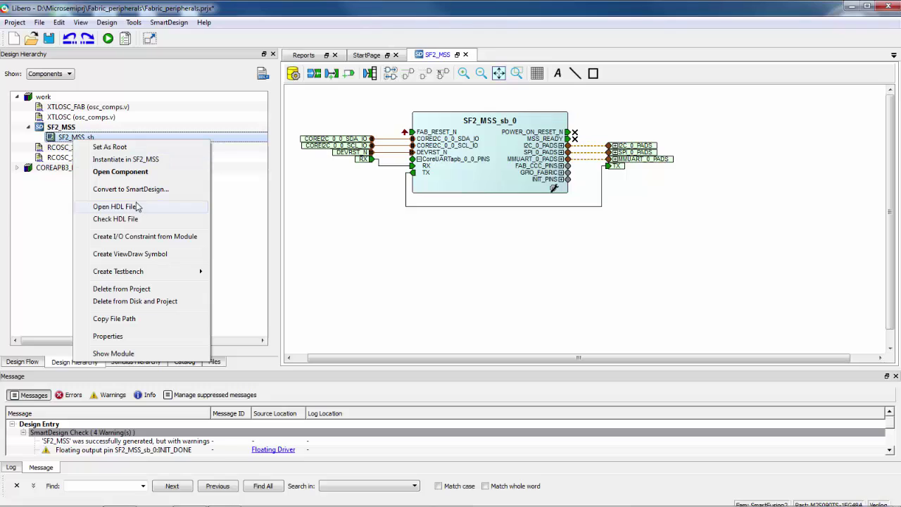
{"action": "key", "text": "Escape"}
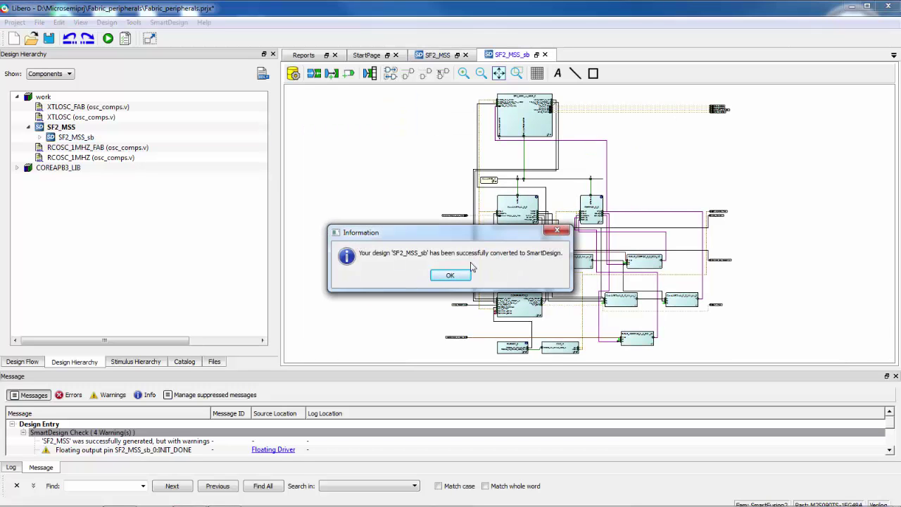
{"action": "left_click", "coordinate": [451, 275]}
Examine how the MSS, CoreAPB3_0, CoreUARTapb_0_0, COREI2C_0_0 and reset blocks are connected on the enlarged SF2_MSS_sb canvas
{"action": "left_click", "coordinate": [149, 38]}
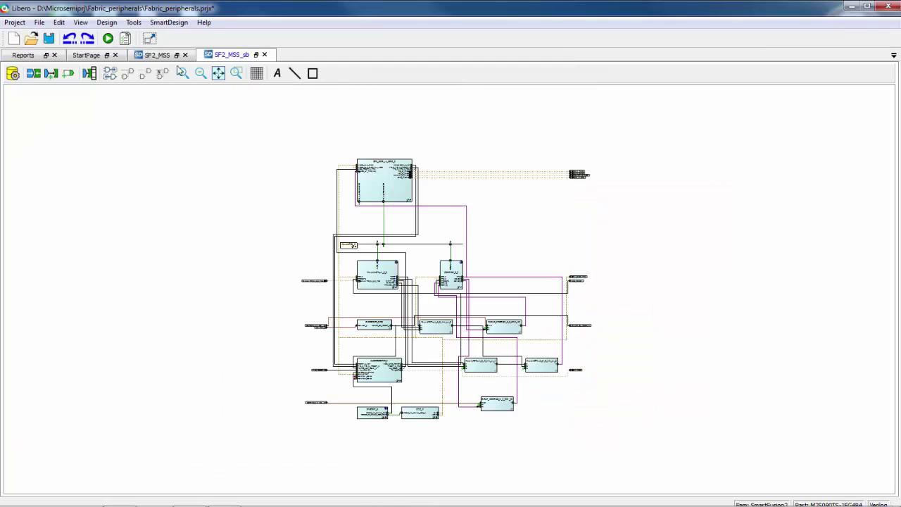
{"action": "left_click", "coordinate": [218, 72]}
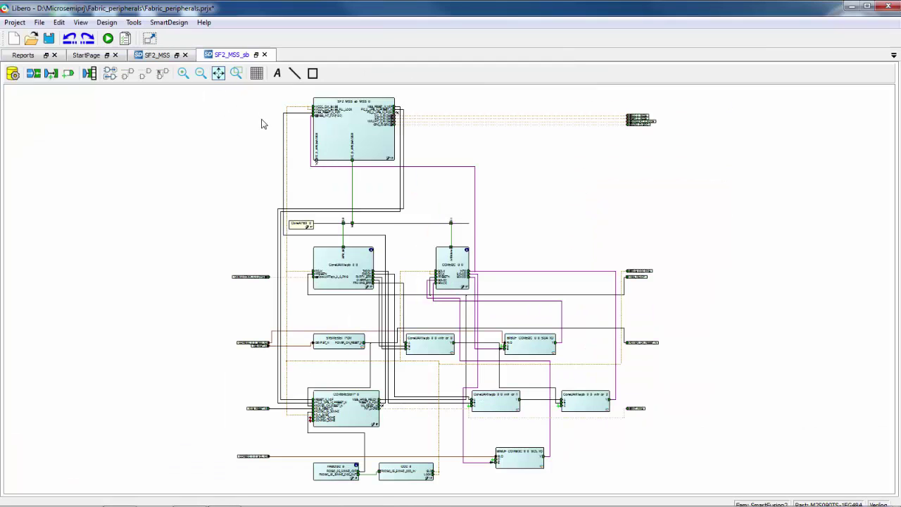
{"action": "left_click", "coordinate": [182, 73]}
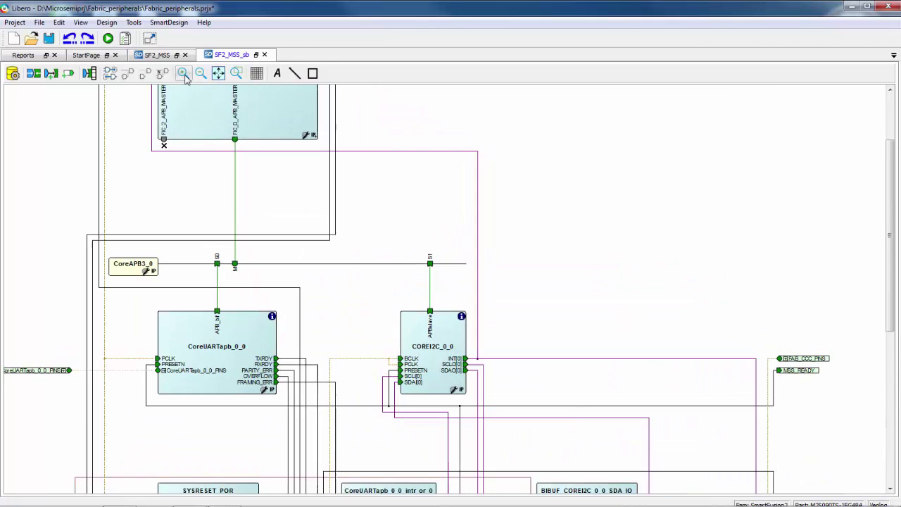
{"action": "scroll", "coordinate": [326, 229], "scroll_direction": "up", "scroll_amount": 3}
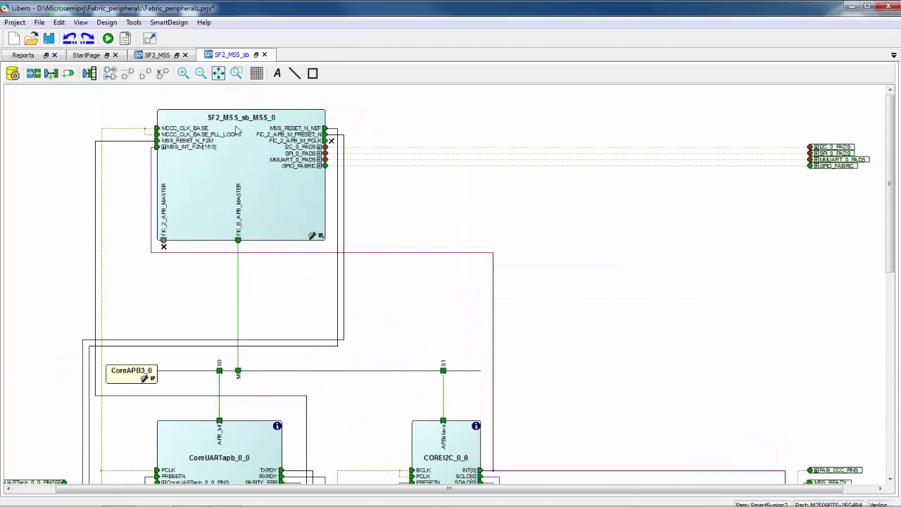
{"action": "scroll", "coordinate": [186, 203], "scroll_direction": "down", "scroll_amount": 3}
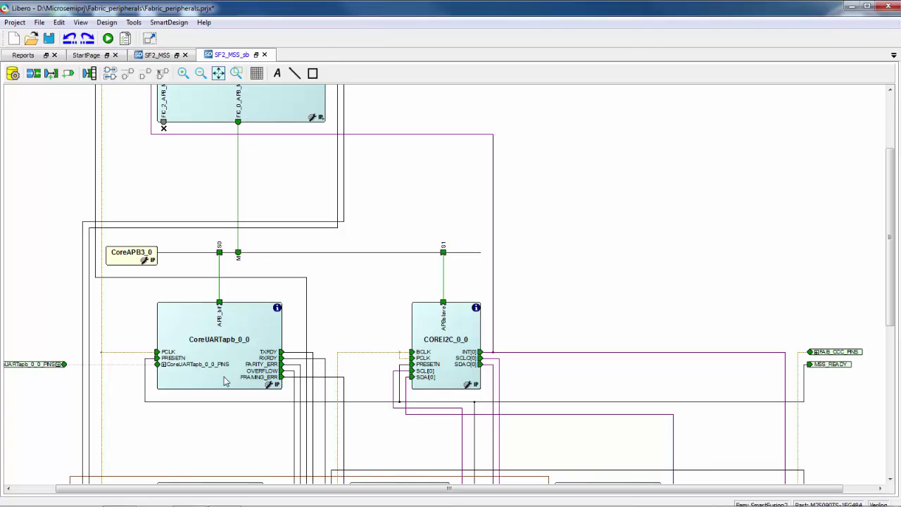
{"action": "scroll", "coordinate": [279, 345], "scroll_direction": "down", "scroll_amount": 4}
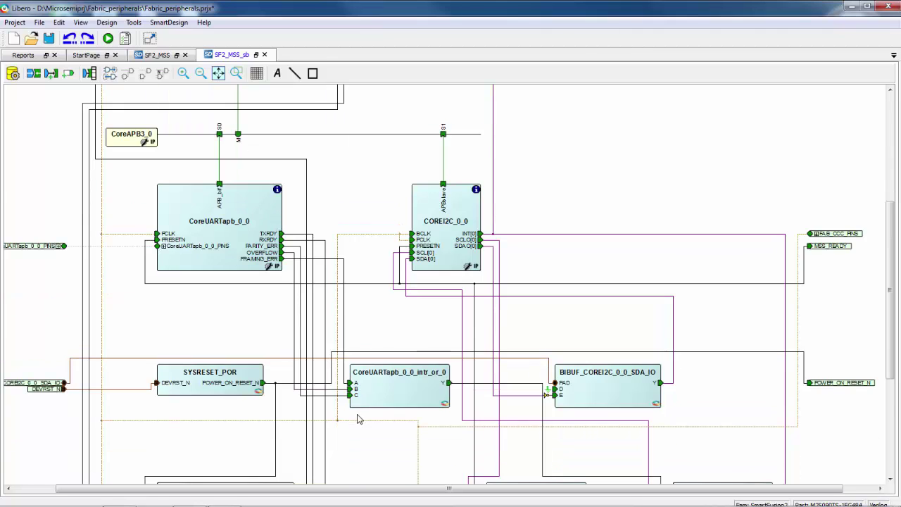
{"action": "scroll", "coordinate": [357, 419], "scroll_direction": "down", "scroll_amount": 4}
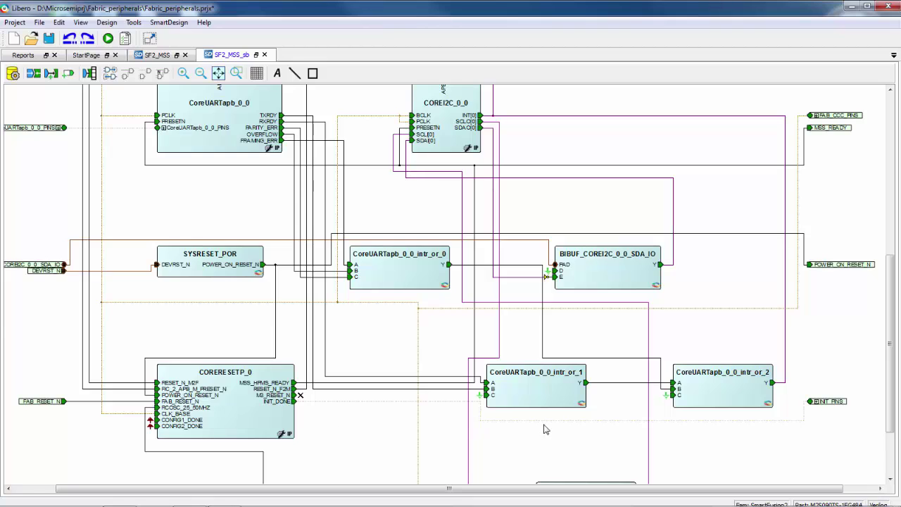
{"action": "scroll", "coordinate": [544, 430], "scroll_direction": "up", "scroll_amount": 2}
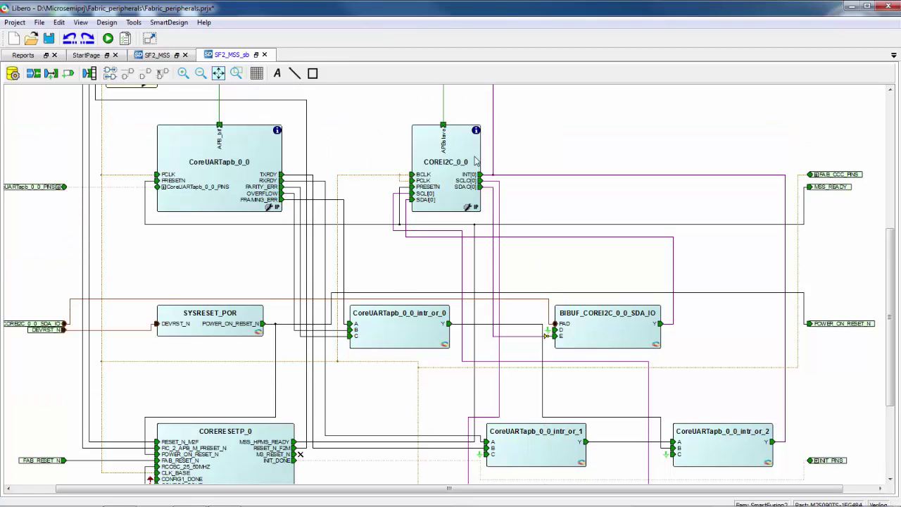
{"action": "scroll", "coordinate": [447, 195], "scroll_direction": "up", "scroll_amount": 4}
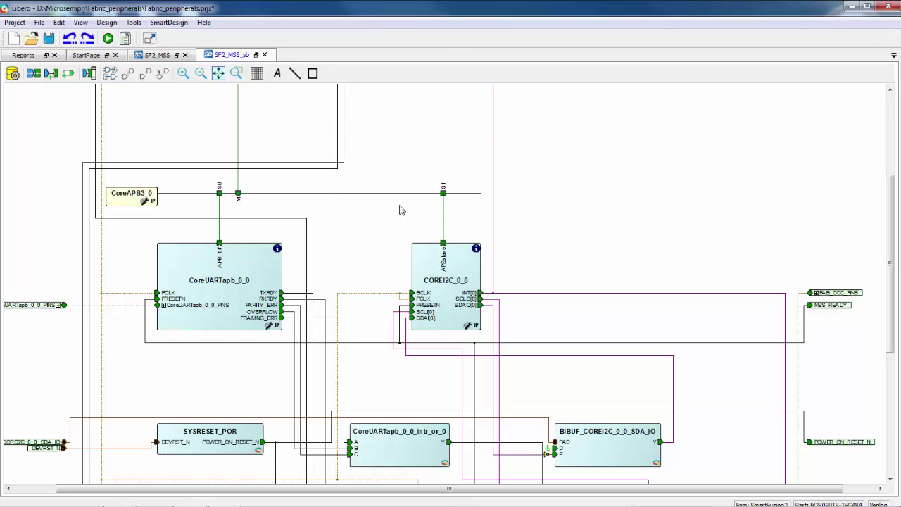
{"action": "scroll", "coordinate": [358, 218], "scroll_direction": "up", "scroll_amount": 4}
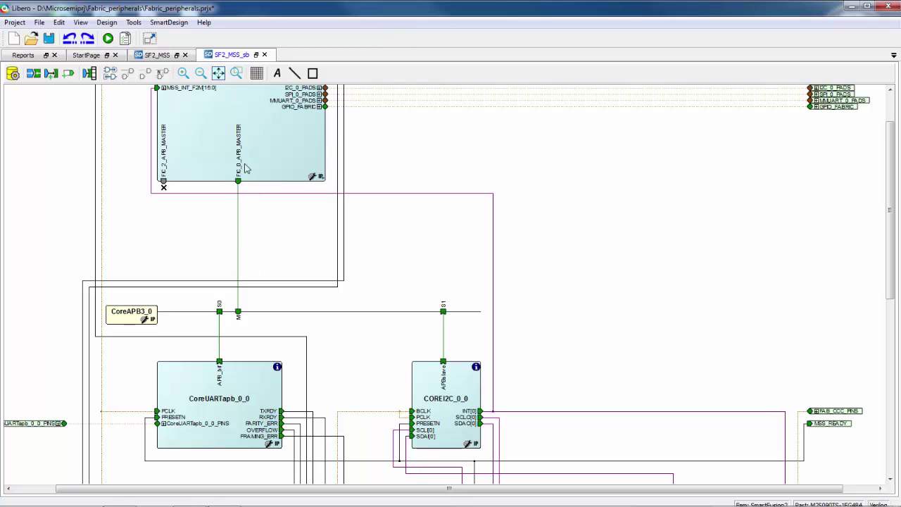
{"action": "scroll", "coordinate": [241, 170], "scroll_direction": "up", "scroll_amount": 2}
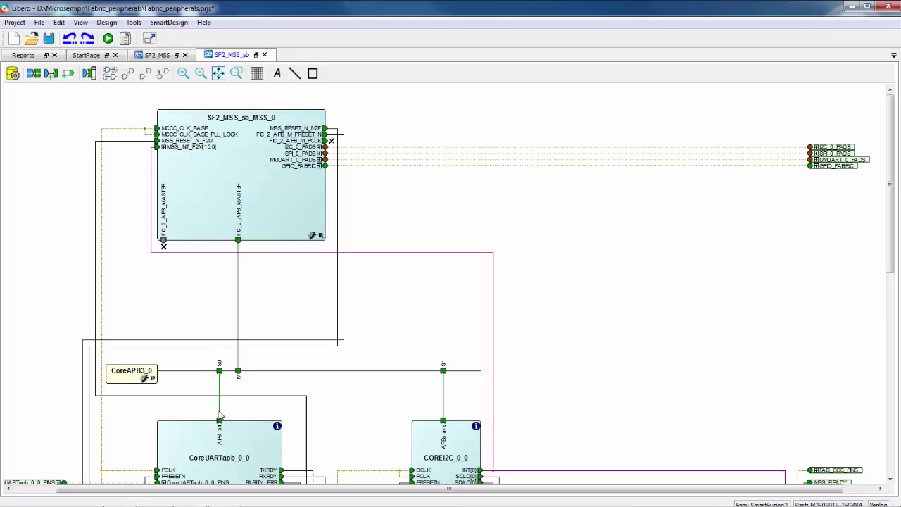
{"action": "scroll", "coordinate": [221, 324], "scroll_direction": "down", "scroll_amount": 4}
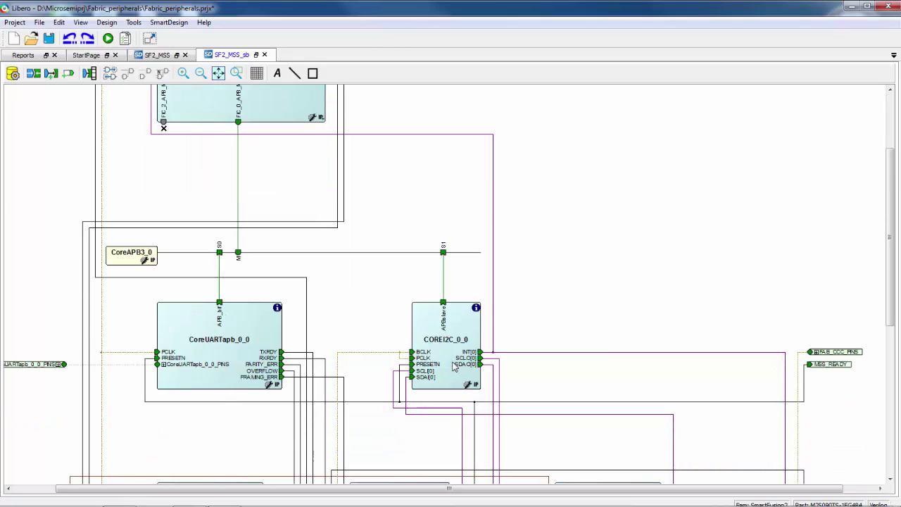
Highlight the COREI2C_0_0 interrupt net and expand the MSS_INT_F2M[15:0] pin group on SF2_MSS_sb_MSS_0
{"action": "left_click", "coordinate": [495, 339]}
{"action": "scroll", "coordinate": [439, 335], "scroll_direction": "up", "scroll_amount": 4}
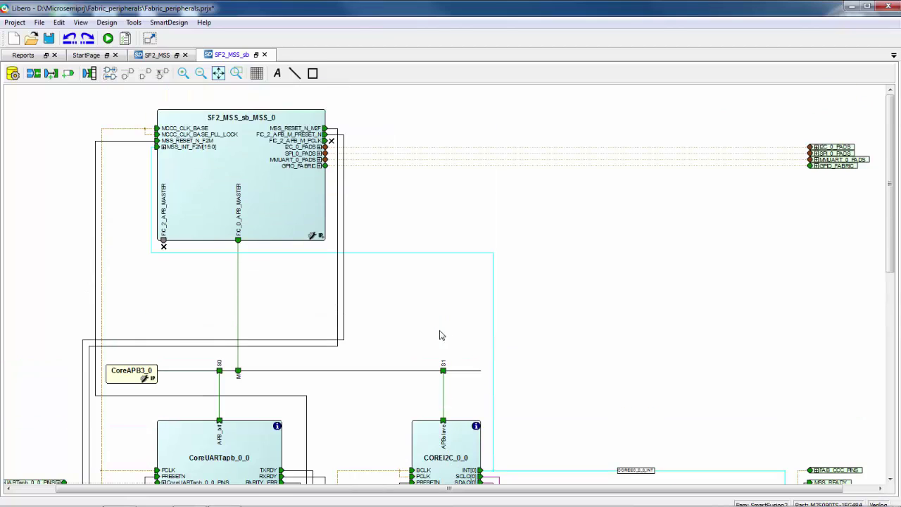
{"action": "left_click", "coordinate": [163, 147]}
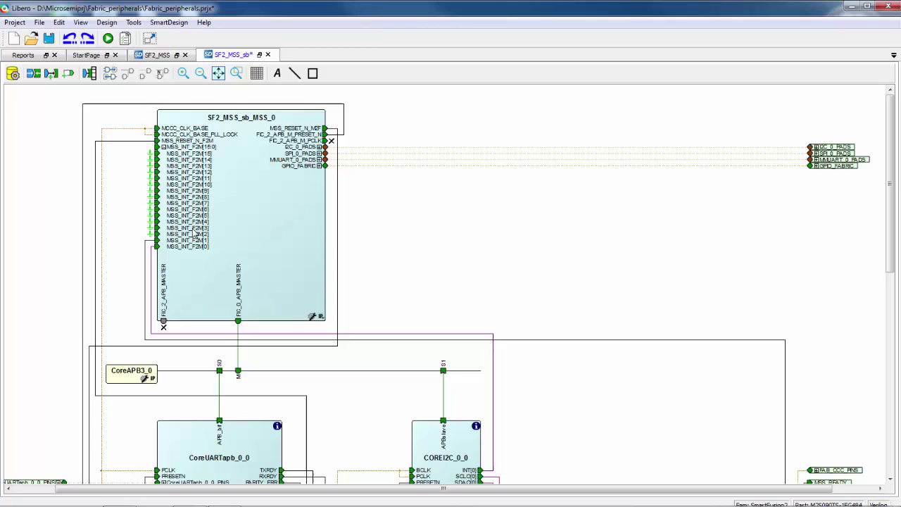
Trace the nets on MSS_INT_F2M[0] and MSS_INT_F2M[1] back to the fabric peripherals' interrupt outputs
{"action": "scroll", "coordinate": [401, 251], "scroll_direction": "down", "scroll_amount": 8}
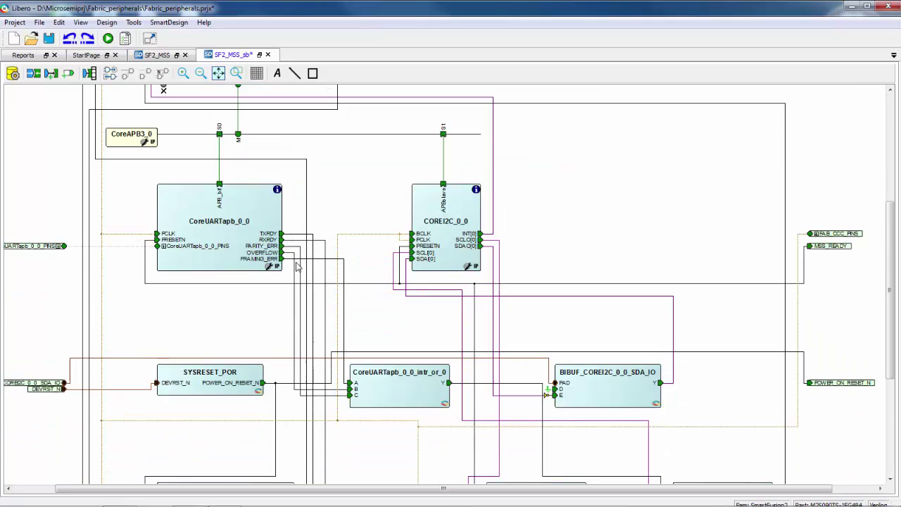
{"action": "scroll", "coordinate": [328, 349], "scroll_direction": "down", "scroll_amount": 4}
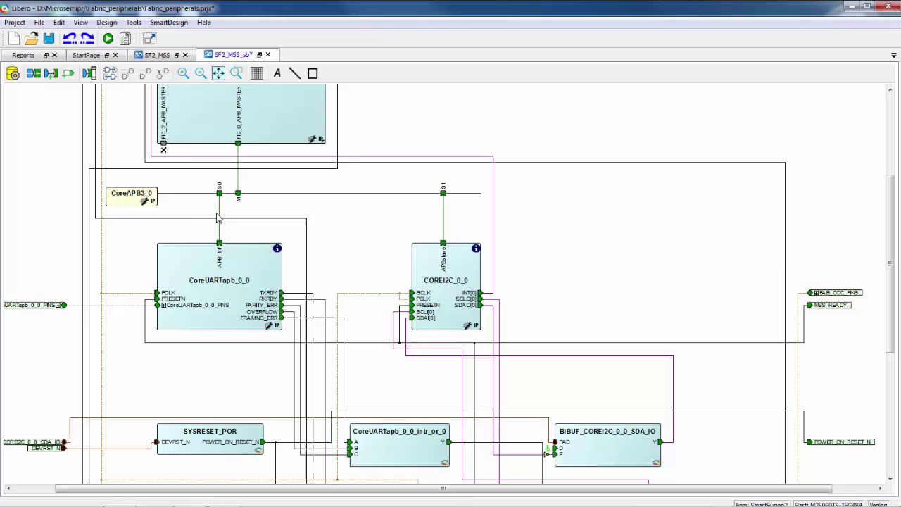
{"action": "scroll", "coordinate": [340, 206], "scroll_direction": "up", "scroll_amount": 6}
{"action": "scroll", "coordinate": [189, 209], "scroll_direction": "up", "scroll_amount": 4}
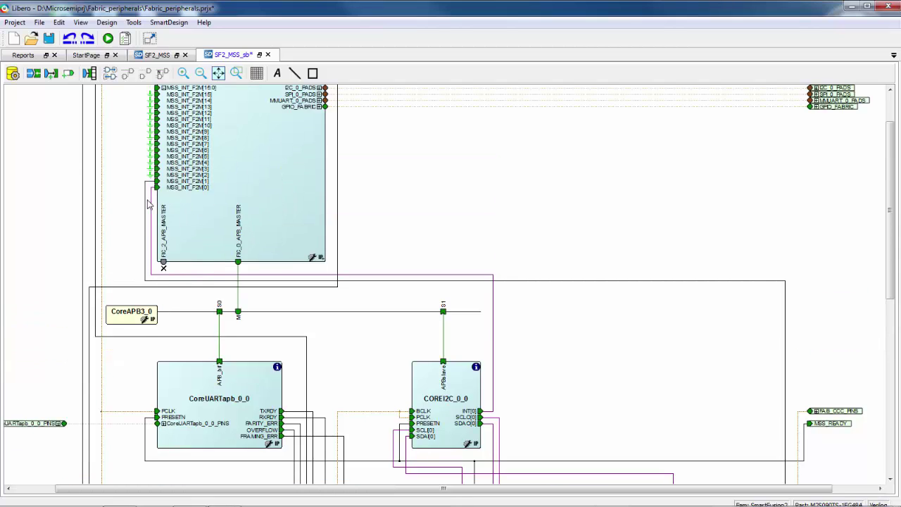
{"action": "left_click", "coordinate": [151, 203]}
{"action": "scroll", "coordinate": [211, 234], "scroll_direction": "down", "scroll_amount": 2}
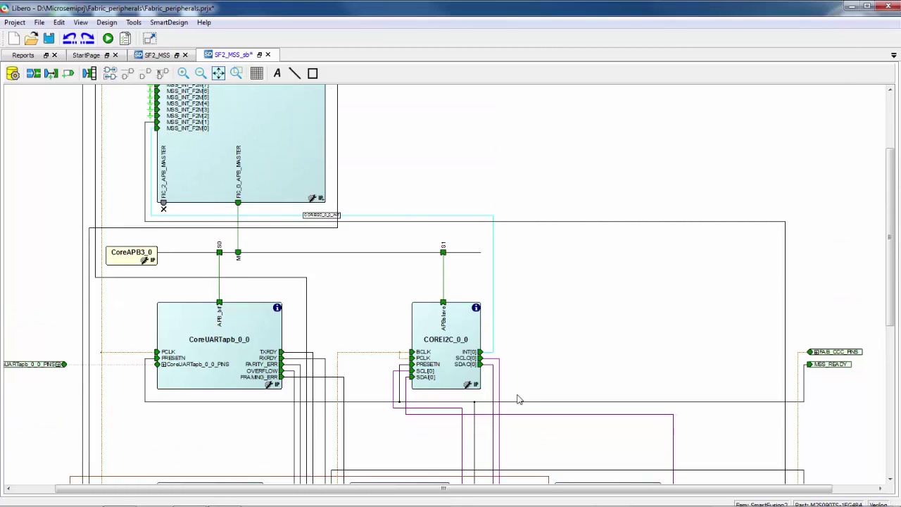
{"action": "scroll", "coordinate": [129, 250], "scroll_direction": "up", "scroll_amount": 2}
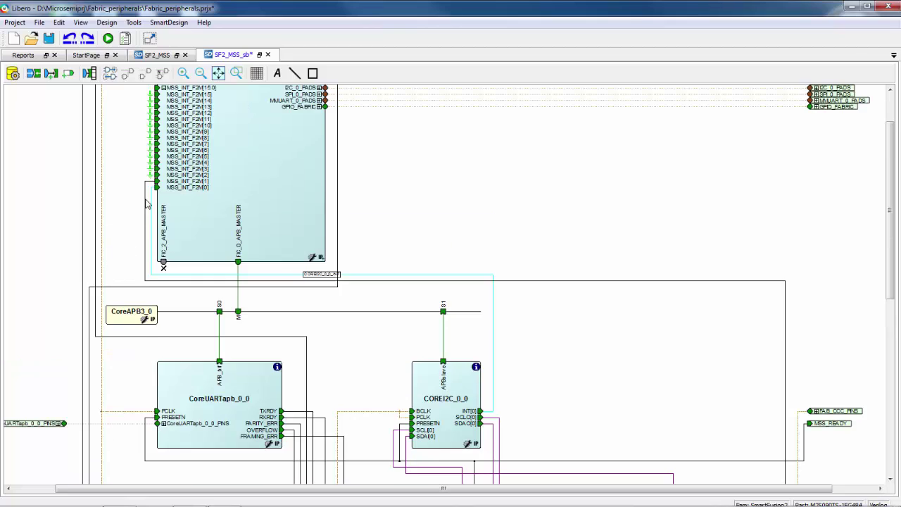
{"action": "left_click", "coordinate": [145, 202]}
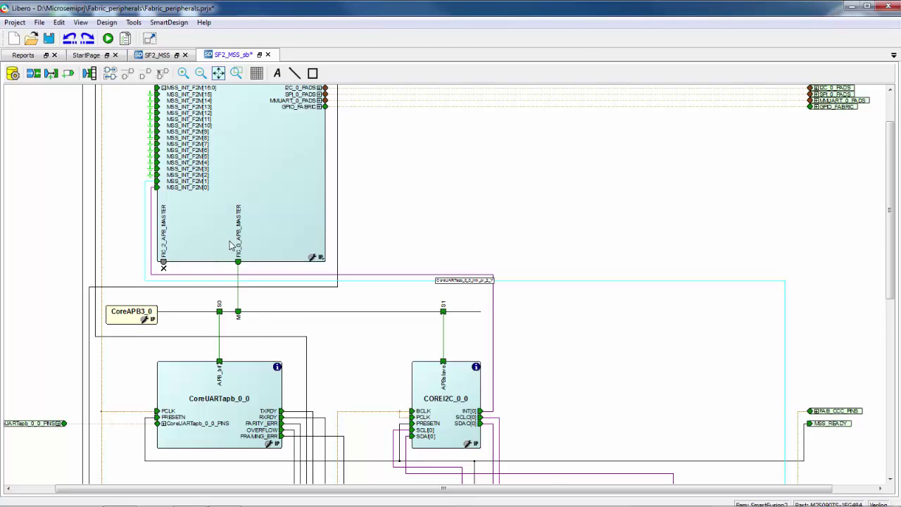
{"action": "scroll", "coordinate": [233, 255], "scroll_direction": "down", "scroll_amount": 2}
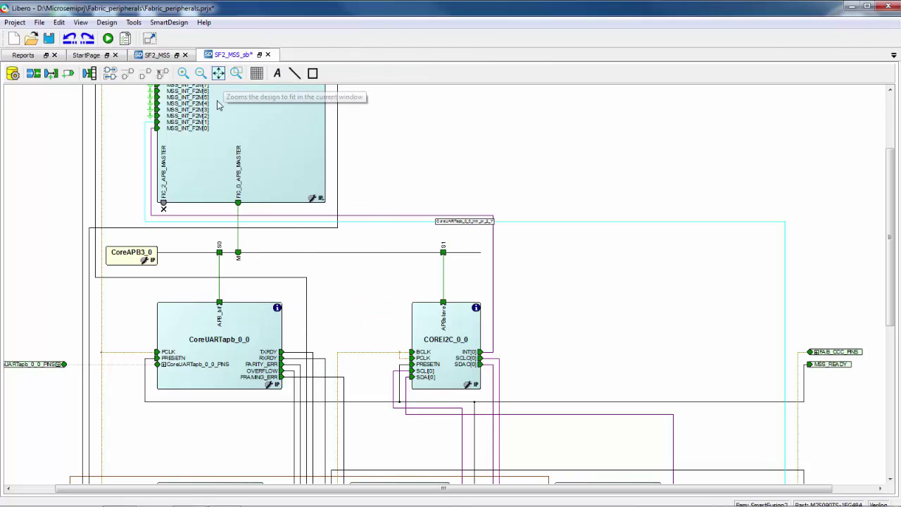
{"action": "scroll", "coordinate": [430, 174], "scroll_direction": "up", "scroll_amount": 3}
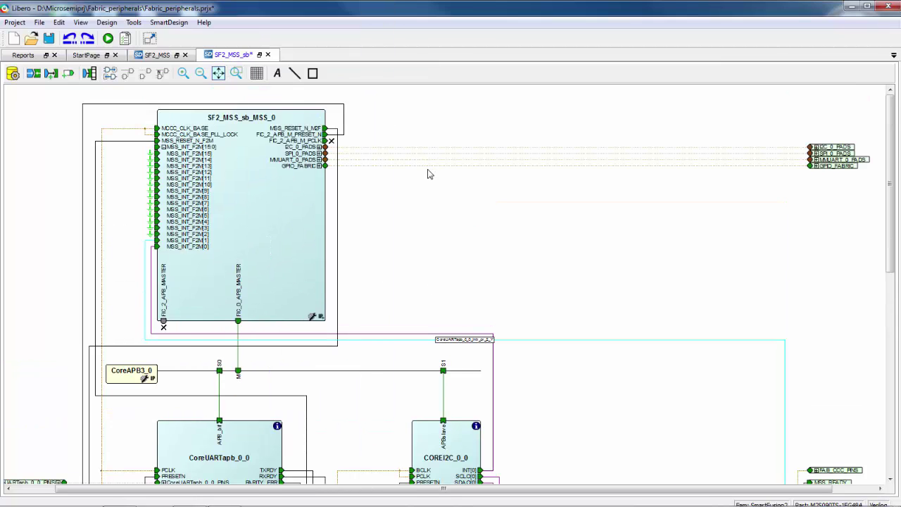
Open the SF2_MSS_sb_MSS_0 block to examine the microcontroller subsystem's internal diagram, and close it again
{"action": "left_click", "coordinate": [150, 38]}
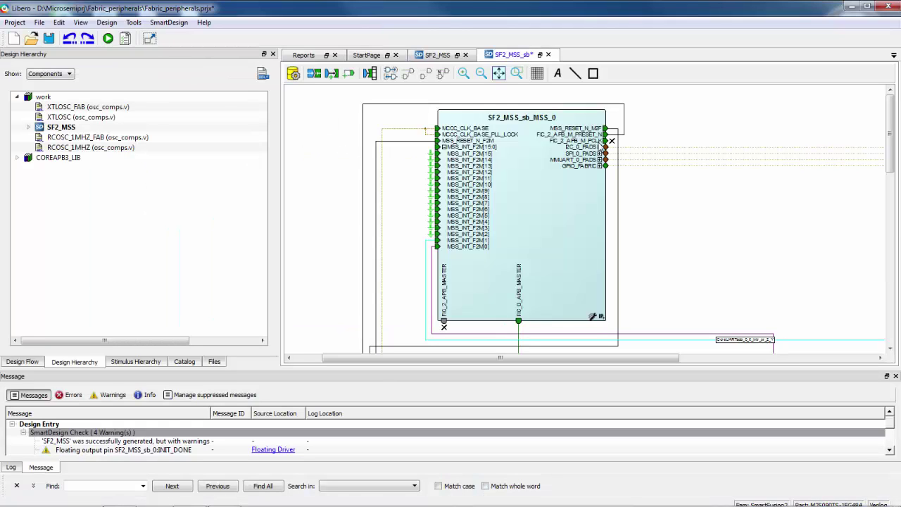
{"action": "left_click", "coordinate": [151, 37]}
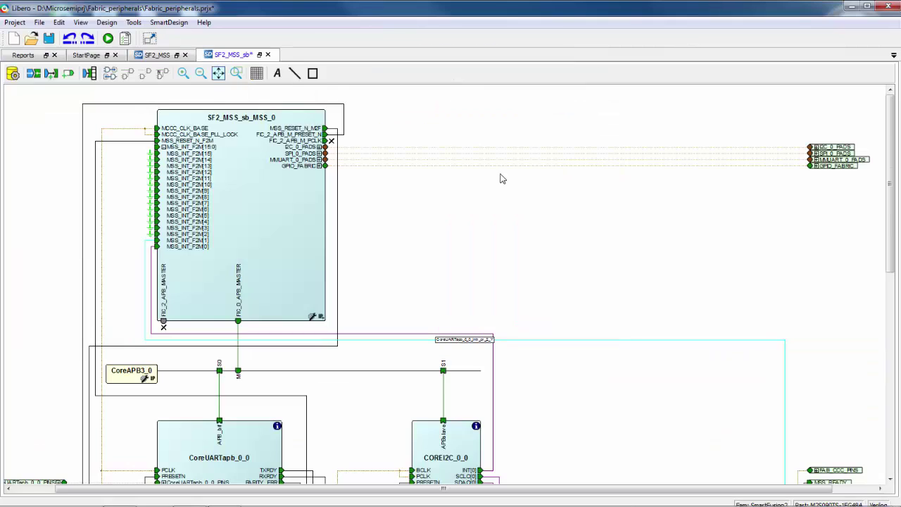
{"action": "left_click", "coordinate": [219, 73]}
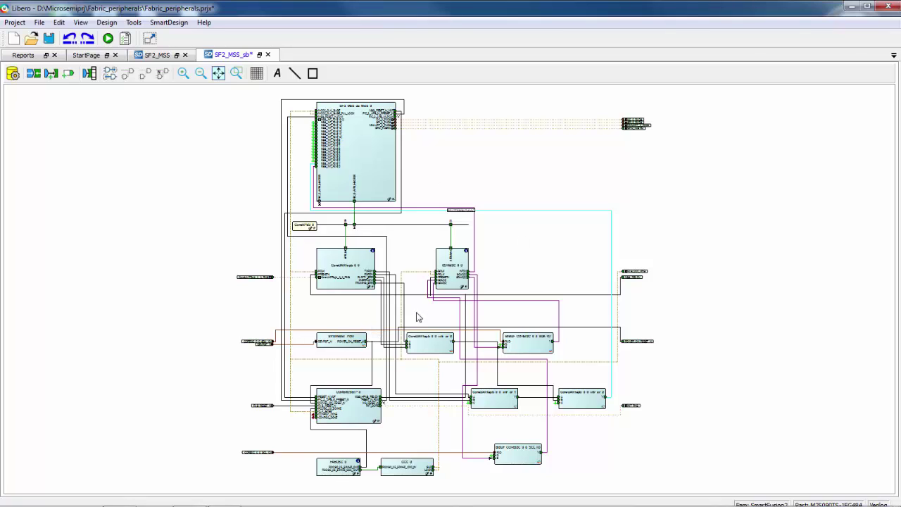
{"action": "mouse_move", "coordinate": [385, 197]}
{"action": "left_click", "coordinate": [379, 177]}
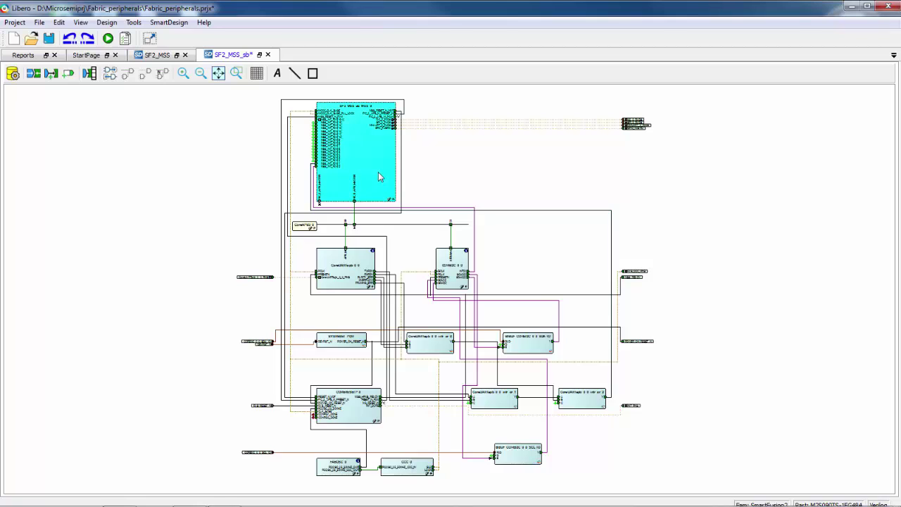
{"action": "double_click", "coordinate": [379, 176]}
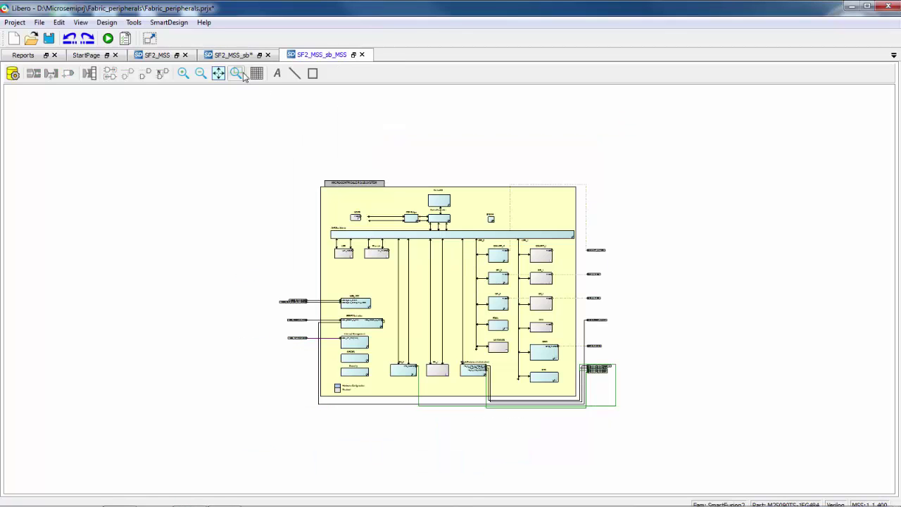
{"action": "left_click", "coordinate": [218, 74]}
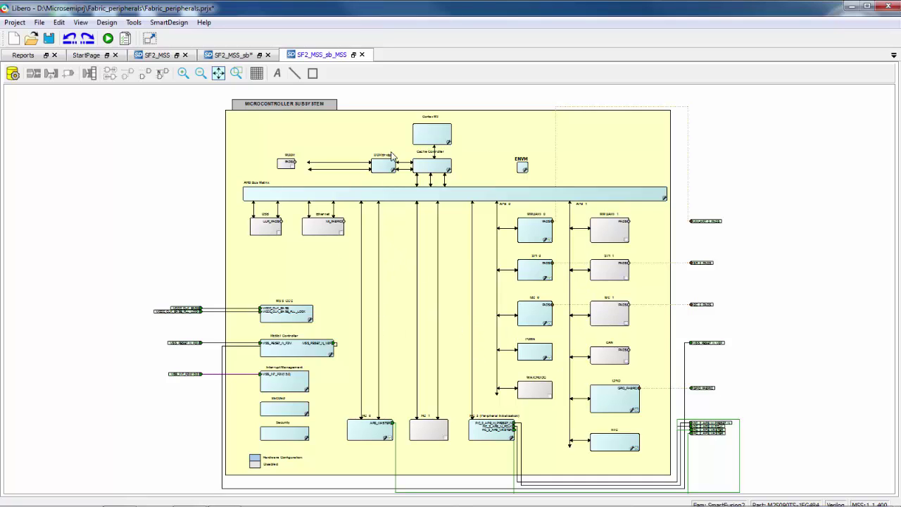
{"action": "left_click", "coordinate": [362, 55]}
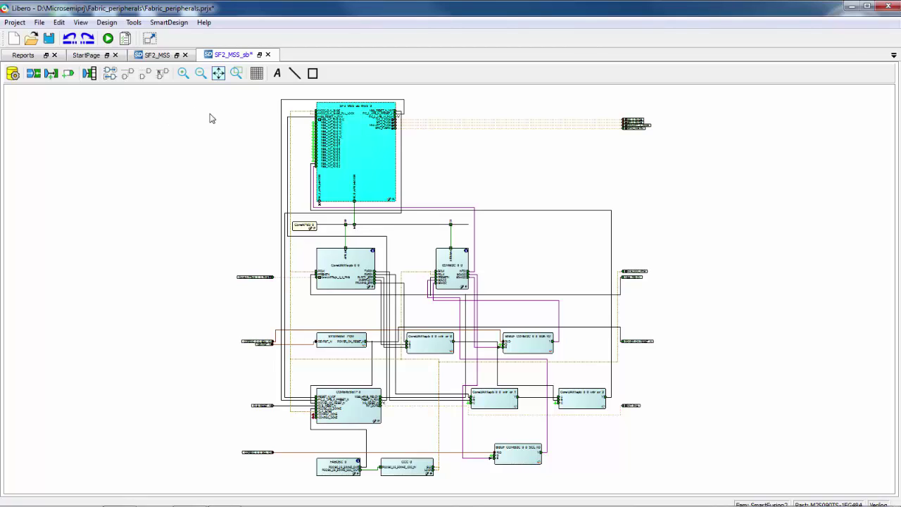
Save the Fabric_peripherals project, restore the full window layout and show the design flow for SF2_MSS
{"action": "left_click", "coordinate": [49, 40]}
{"action": "left_click", "coordinate": [150, 40]}
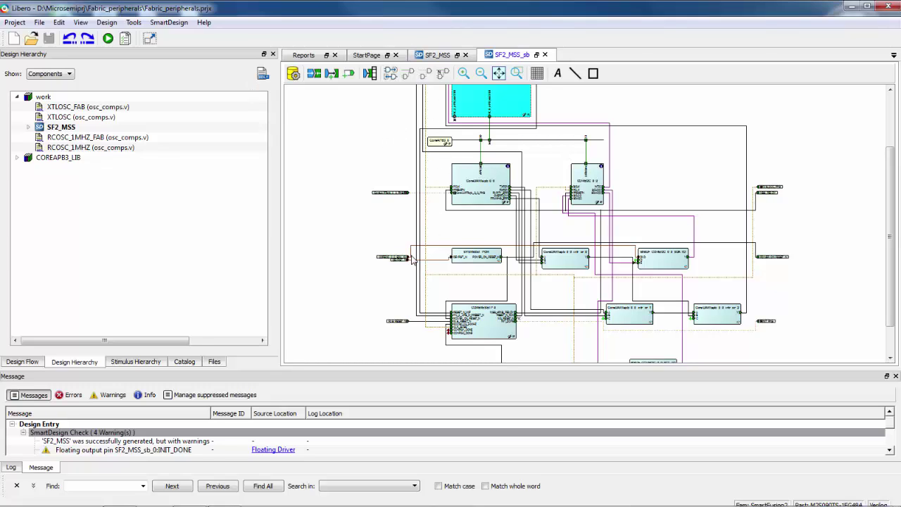
{"action": "mouse_move", "coordinate": [412, 260]}
{"action": "left_click", "coordinate": [28, 362]}
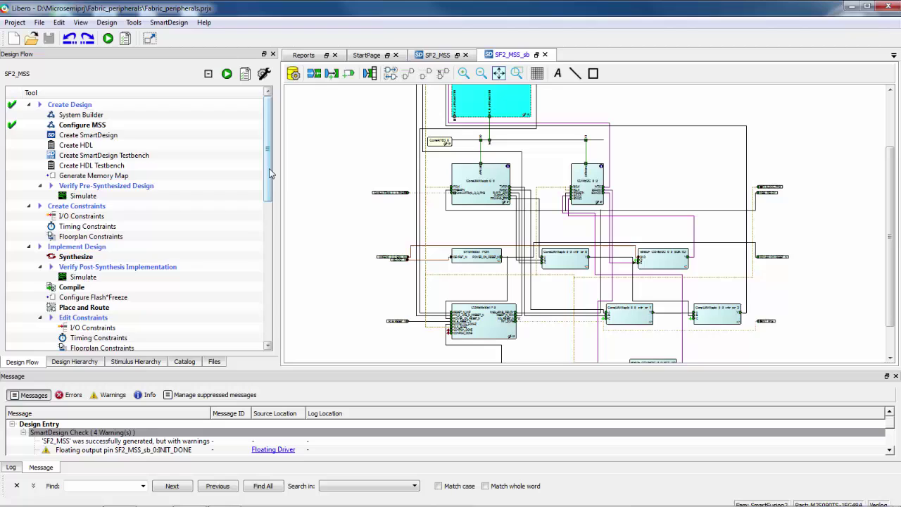
Open the Configure Firmware Cores tool interactively from the firmware handoff section of the SF2_MSS design flow
{"action": "left_click_drag", "start_coordinate": [271, 173], "coordinate": [272, 311]}
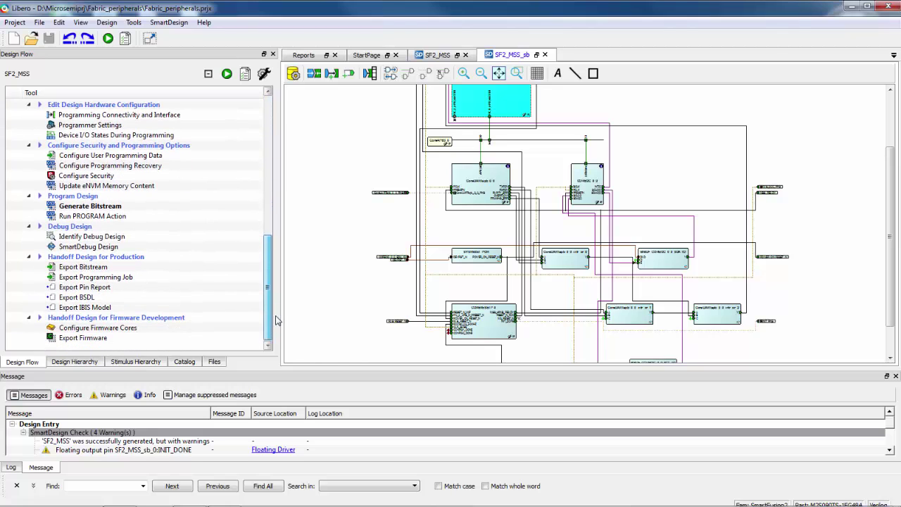
{"action": "left_click", "coordinate": [161, 328]}
{"action": "right_click", "coordinate": [127, 328]}
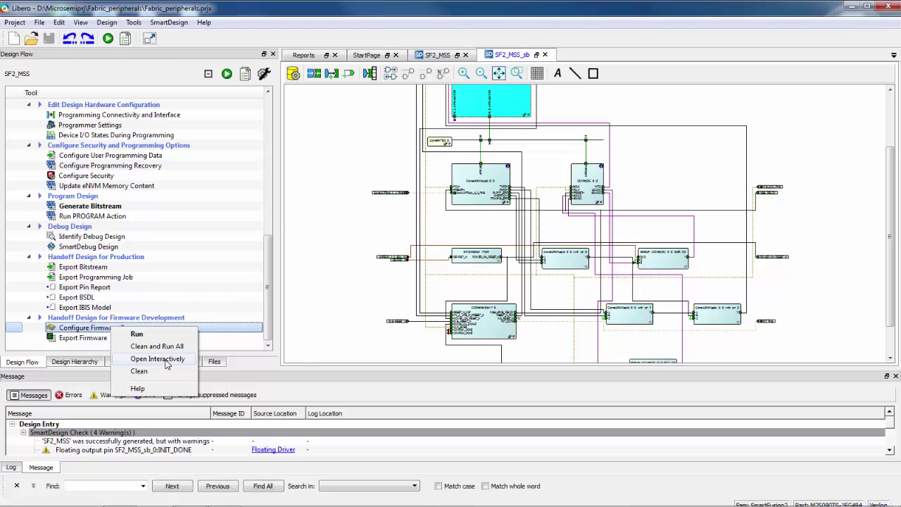
{"action": "left_click", "coordinate": [157, 359]}
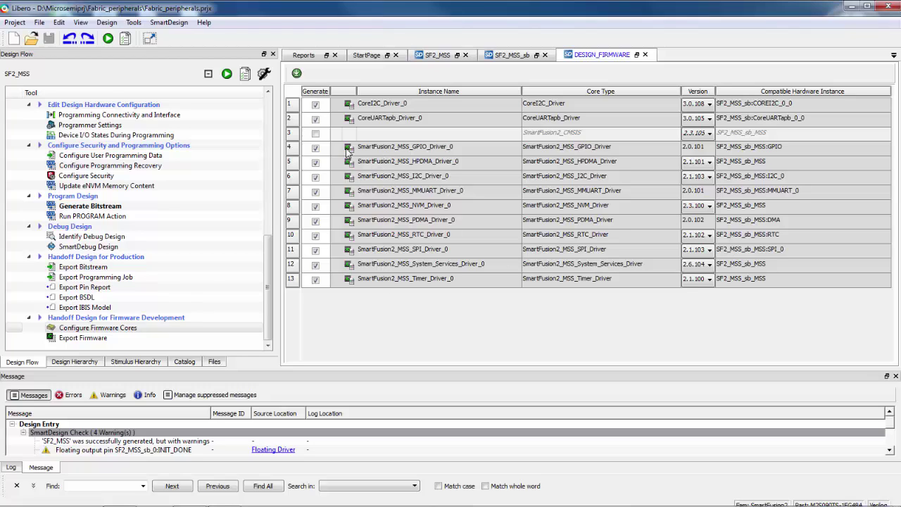
Enable generation of the SmartFusion2_CMSIS firmware core, accept the download request and select version 2.3.103
{"action": "left_click", "coordinate": [315, 134]}
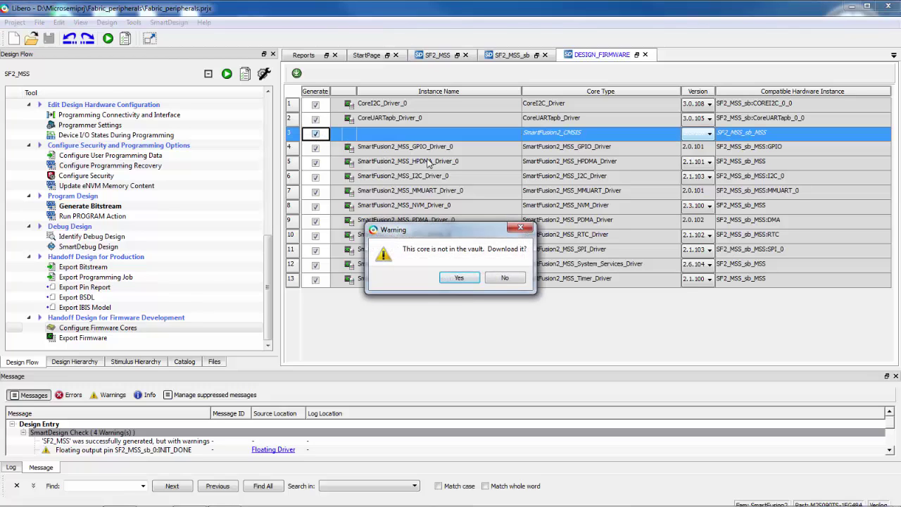
{"action": "left_click", "coordinate": [461, 280]}
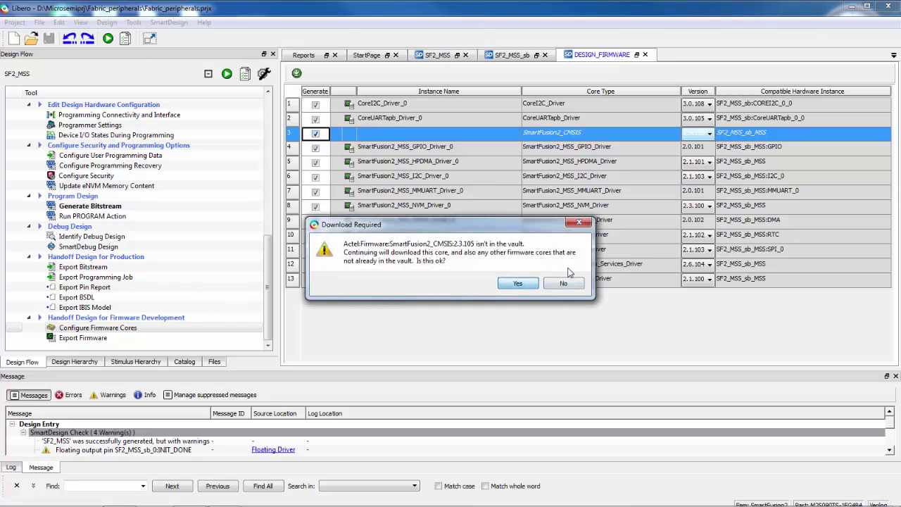
{"action": "left_click", "coordinate": [518, 282]}
{"action": "left_click", "coordinate": [710, 134]}
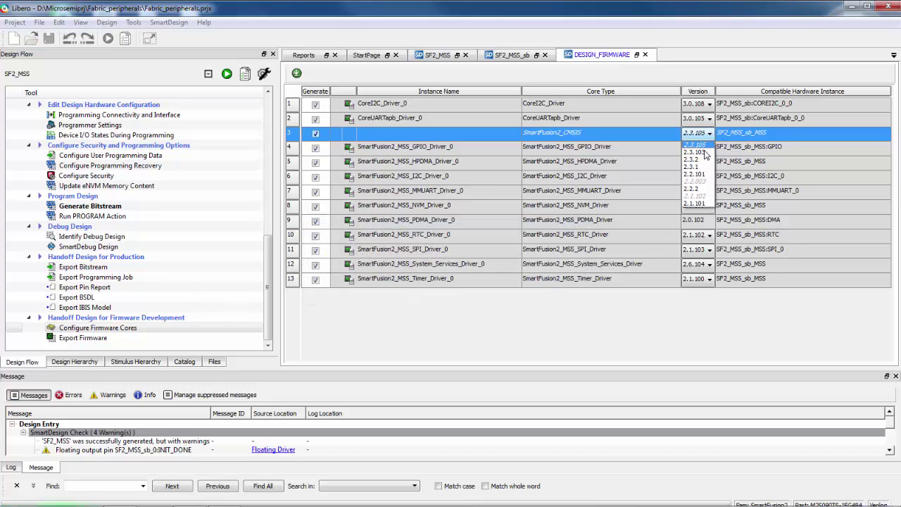
{"action": "left_click", "coordinate": [706, 156]}
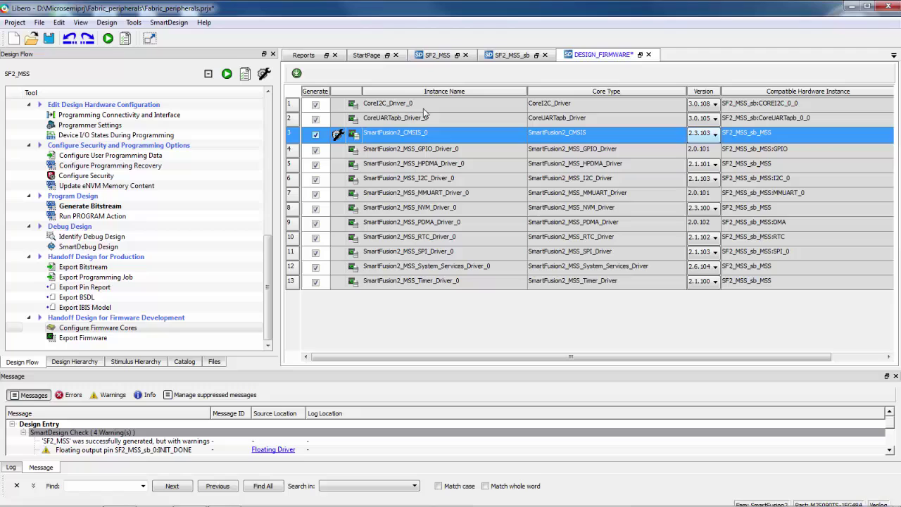
Look up the Cortex-M3 SoftConsole sample projects offered for the SmartFusion2_MSS_GPIO_Driver_0 and CoreI2C_Driver_0 firmware cores
{"action": "right_click", "coordinate": [396, 149]}
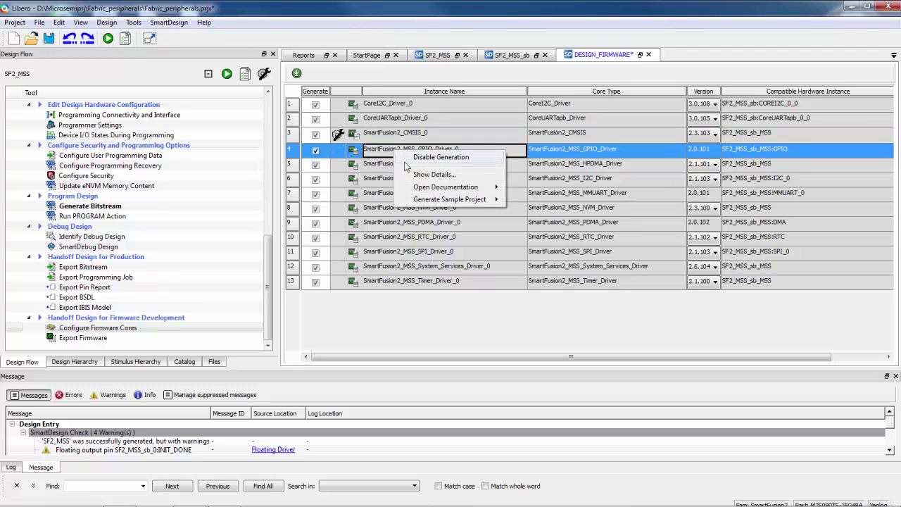
{"action": "mouse_move", "coordinate": [479, 200]}
{"action": "mouse_move", "coordinate": [535, 203]}
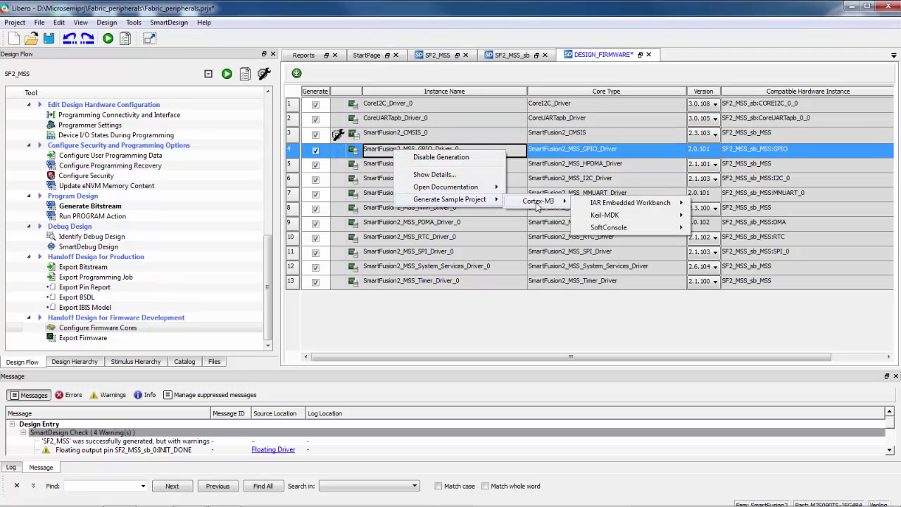
{"action": "mouse_move", "coordinate": [625, 229]}
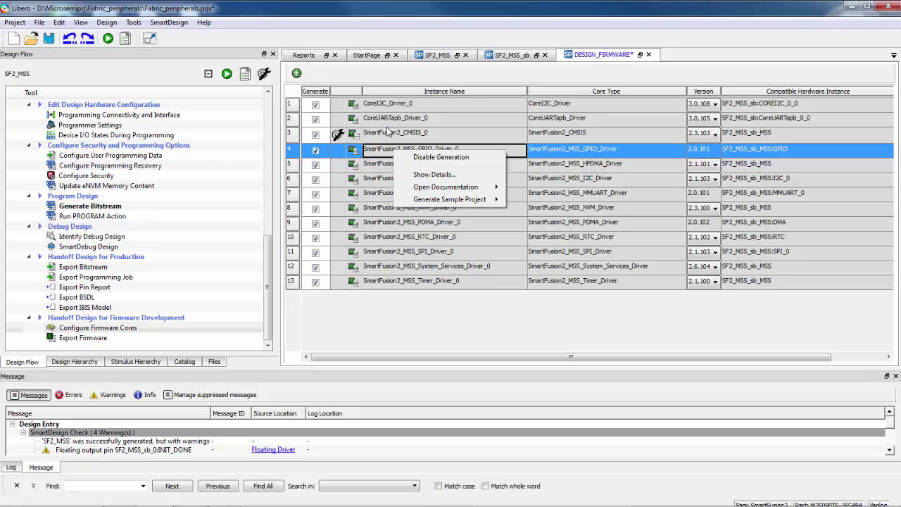
{"action": "left_click", "coordinate": [392, 104]}
{"action": "right_click", "coordinate": [391, 104]}
{"action": "mouse_move", "coordinate": [440, 153]}
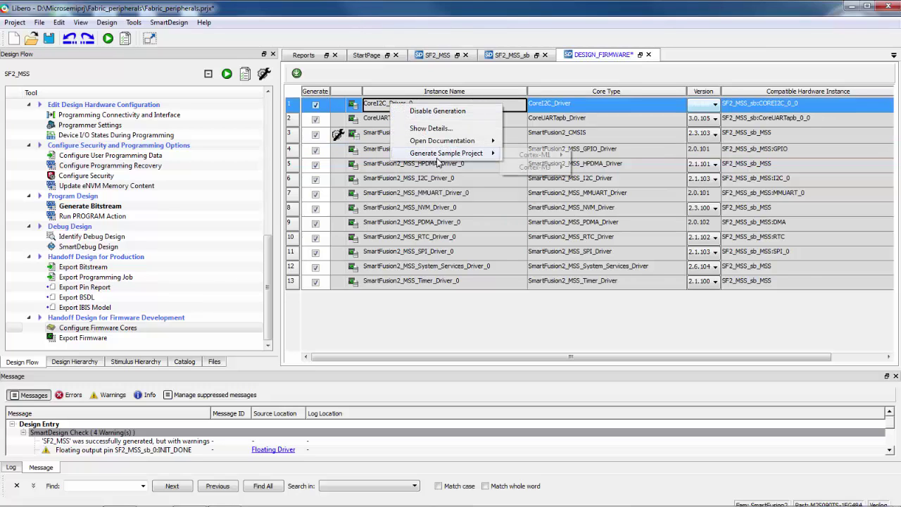
{"action": "mouse_move", "coordinate": [535, 169]}
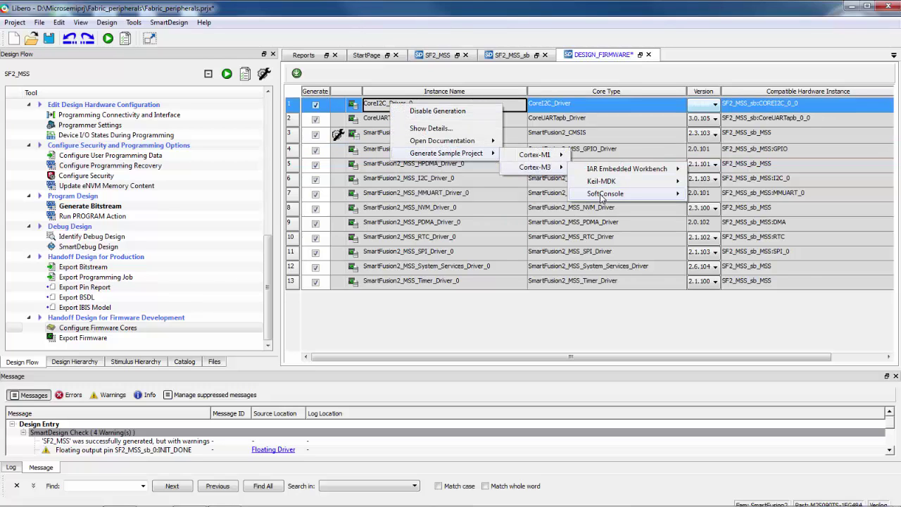
{"action": "mouse_move", "coordinate": [603, 197]}
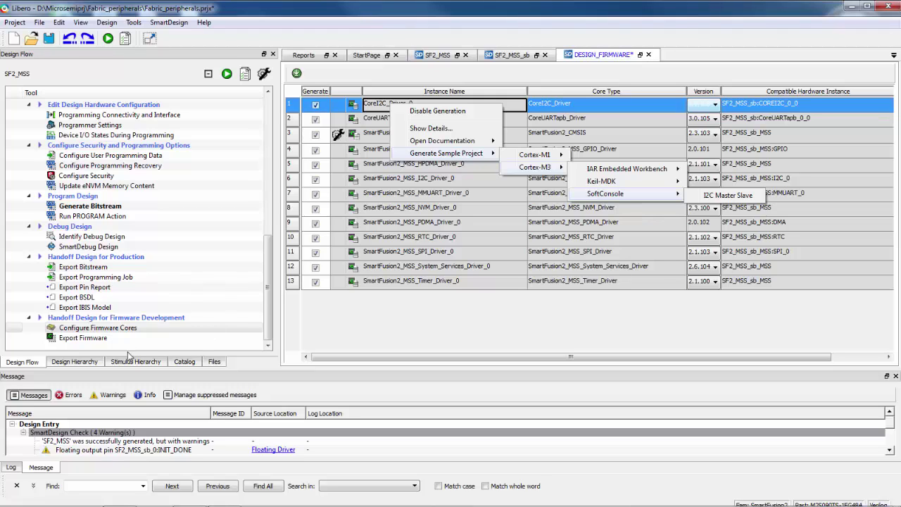
Export the firmware to D:\Microsemiprj\Fabric_peripherals for the SoftConsole3.4 tool chain, including creation of a tool chain project
{"action": "left_click", "coordinate": [102, 340]}
{"action": "right_click", "coordinate": [100, 342]}
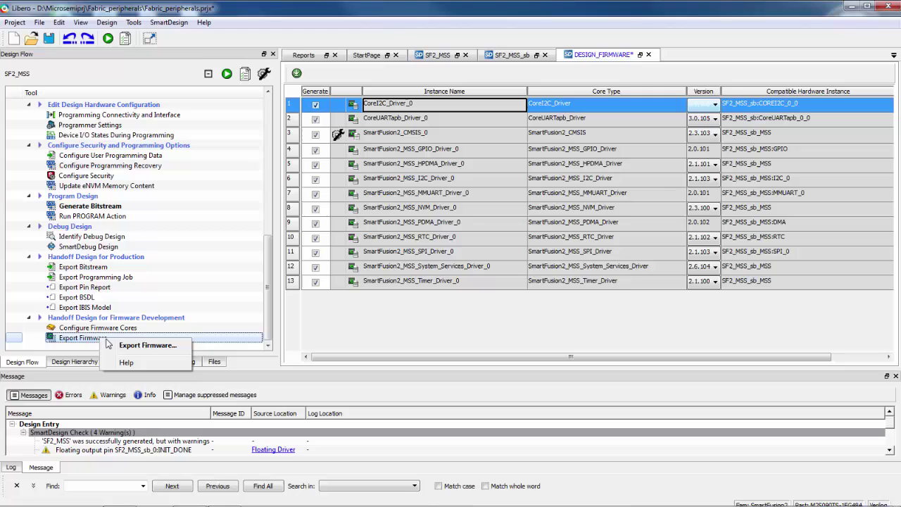
{"action": "left_click", "coordinate": [145, 345]}
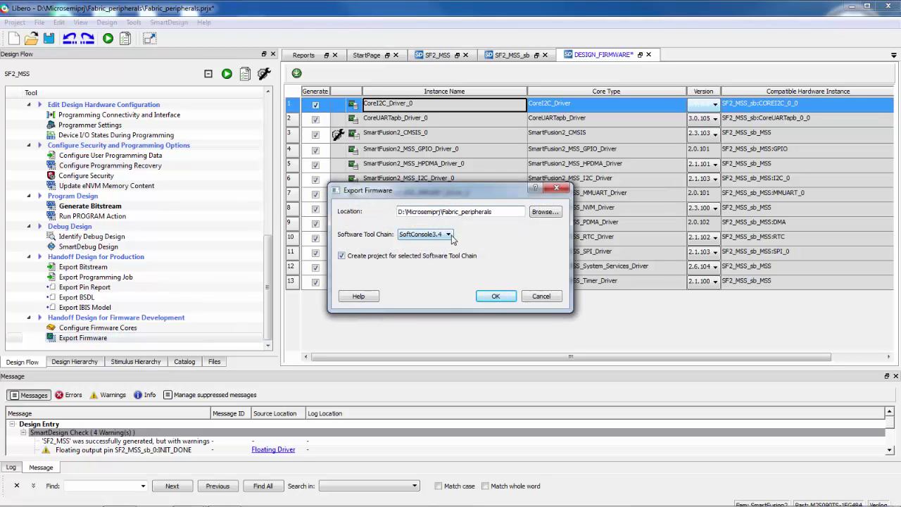
{"action": "left_click", "coordinate": [448, 235]}
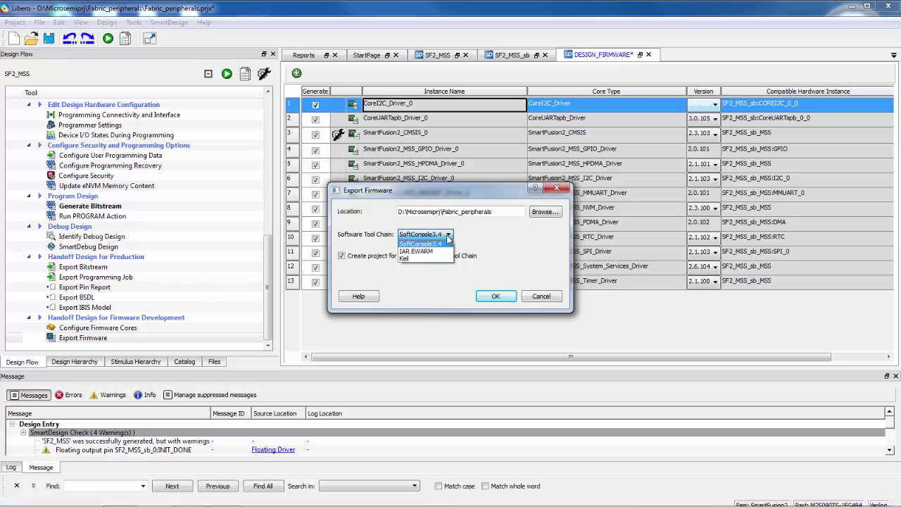
{"action": "left_click", "coordinate": [448, 239]}
{"action": "left_click", "coordinate": [495, 296]}
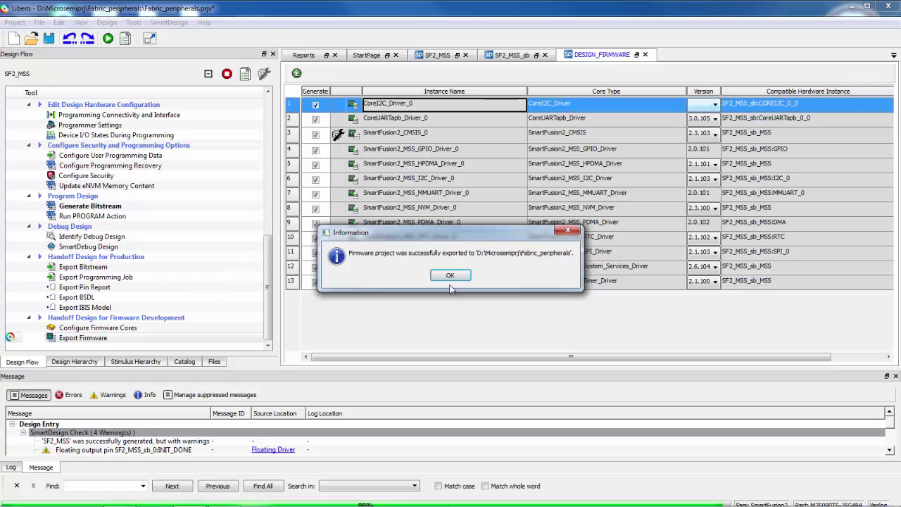
{"action": "key", "text": "Return"}
Examine the exported firmware folder's drivers and the peripheral base addresses in SF2_MSS_hw_platform.h, closing the file again
{"action": "left_click", "coordinate": [216, 362]}
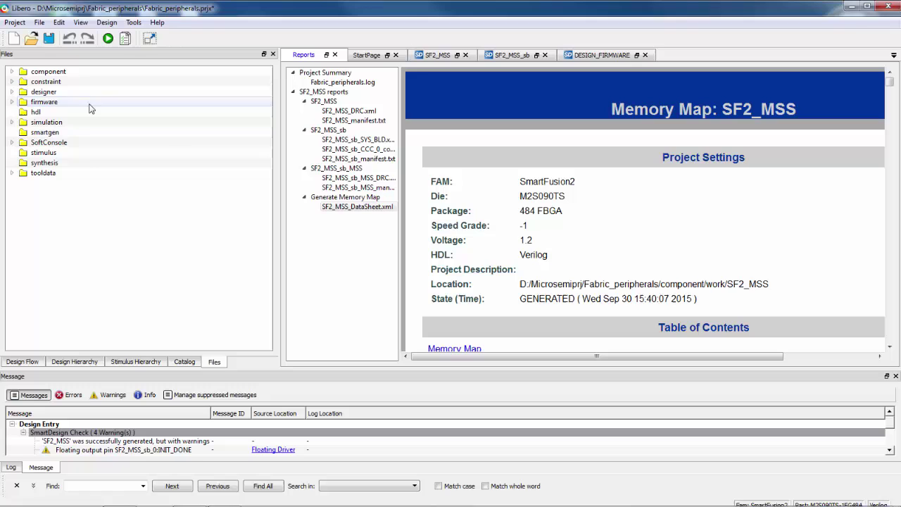
{"action": "left_click", "coordinate": [11, 102]}
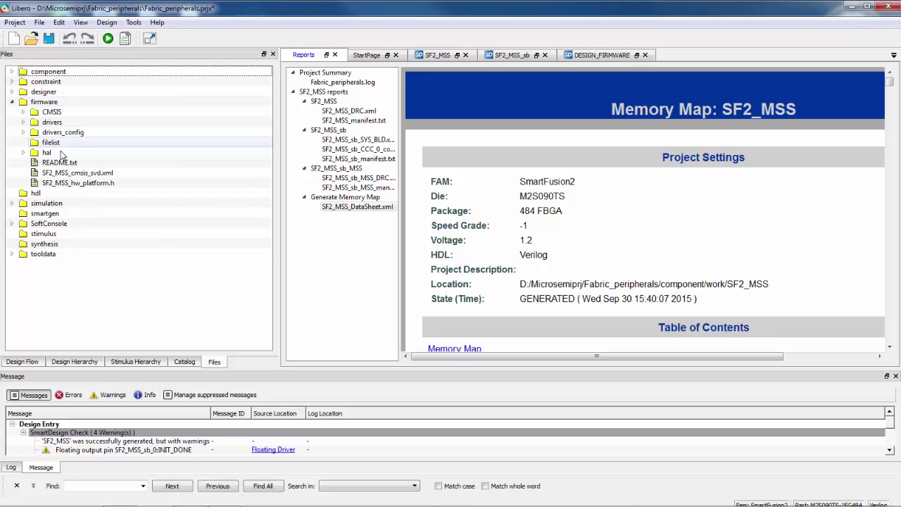
{"action": "left_click", "coordinate": [23, 123]}
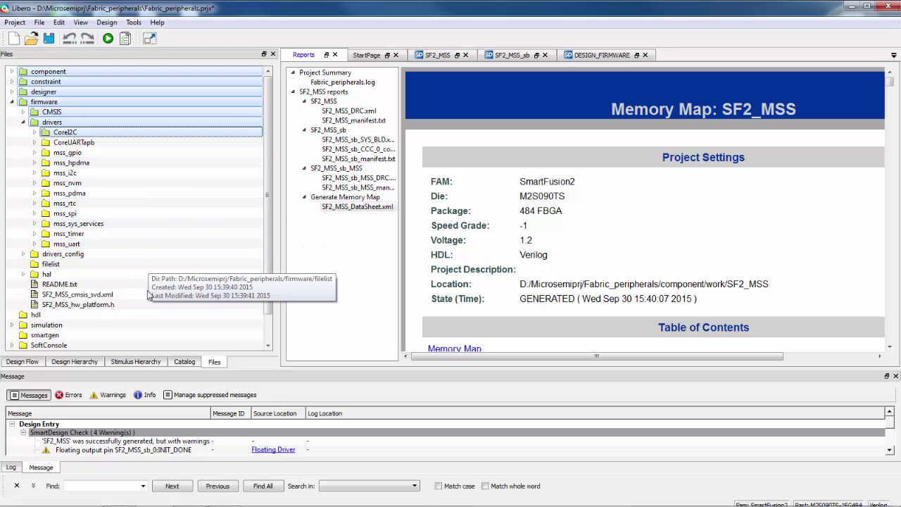
{"action": "double_click", "coordinate": [87, 309]}
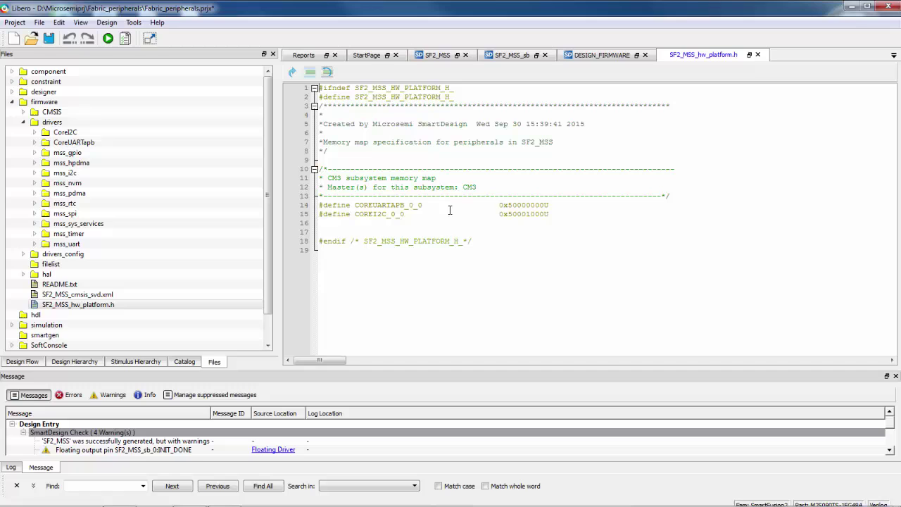
{"action": "left_click", "coordinate": [757, 55]}
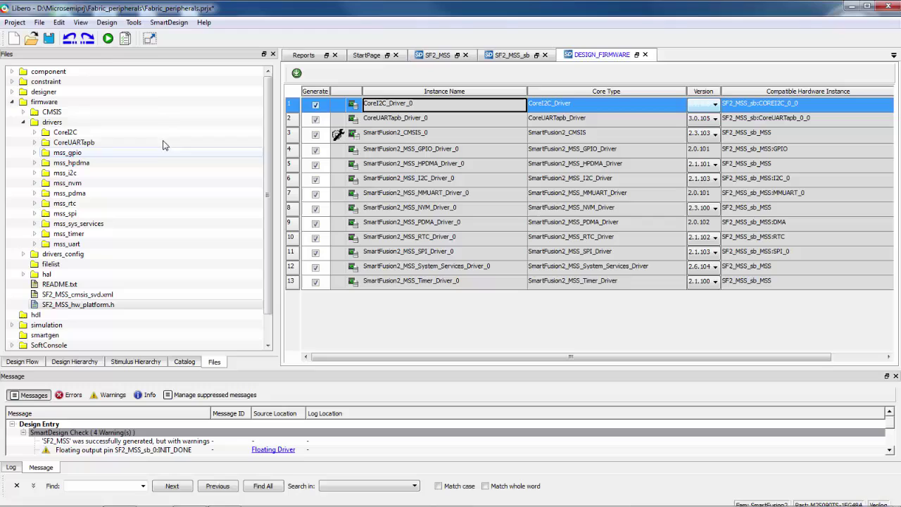
Generate the design summary and save it as SF2_MSS.html in the Fabric_peripherals folder
{"action": "left_click", "coordinate": [59, 23]}
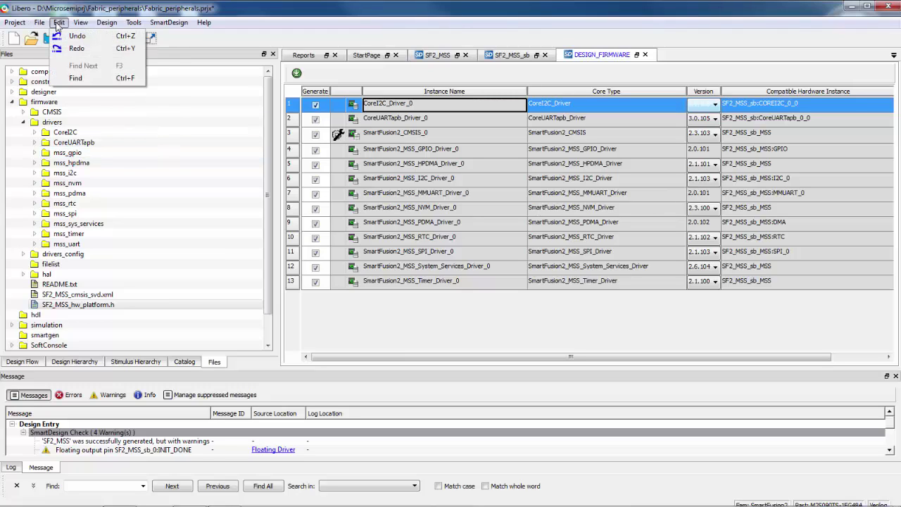
{"action": "mouse_move", "coordinate": [39, 22]}
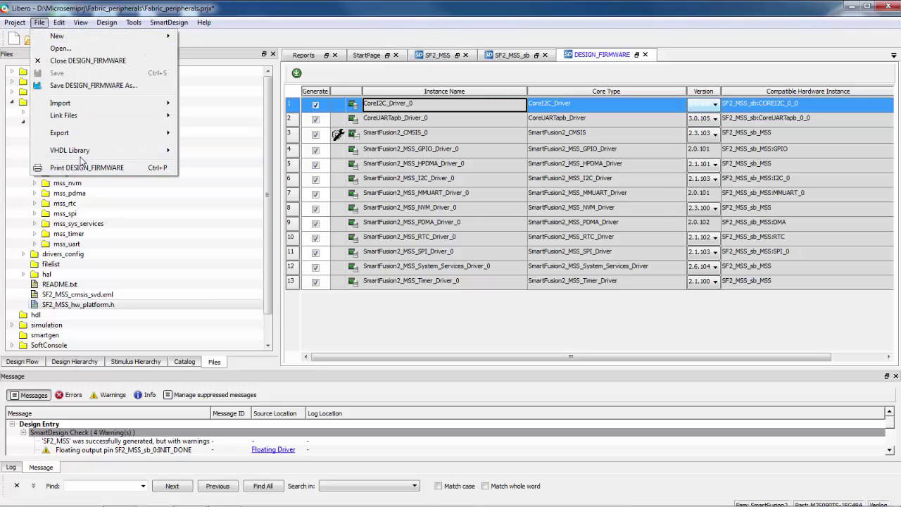
{"action": "mouse_move", "coordinate": [81, 21]}
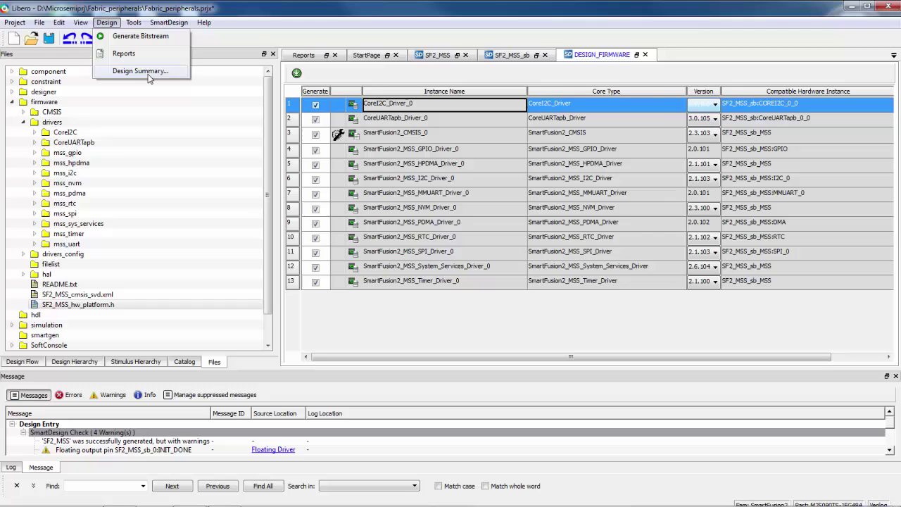
{"action": "left_click", "coordinate": [141, 71]}
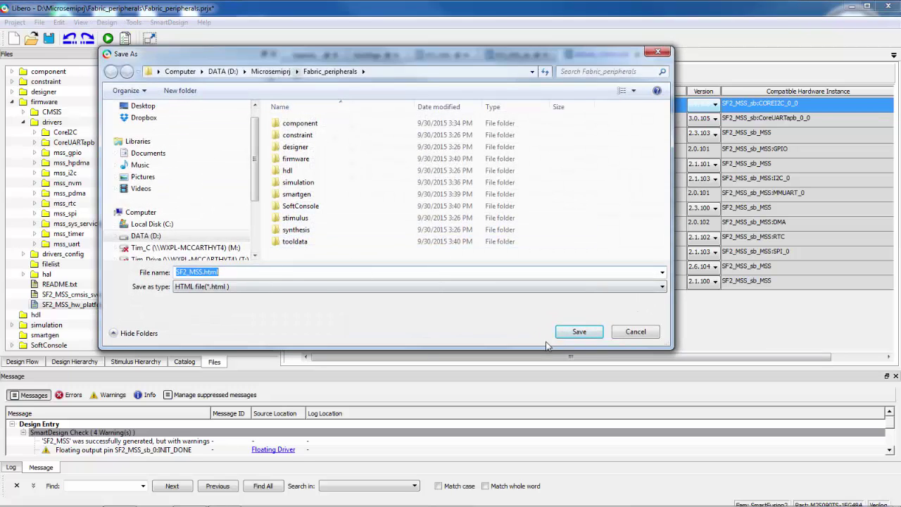
{"action": "left_click", "coordinate": [585, 335]}
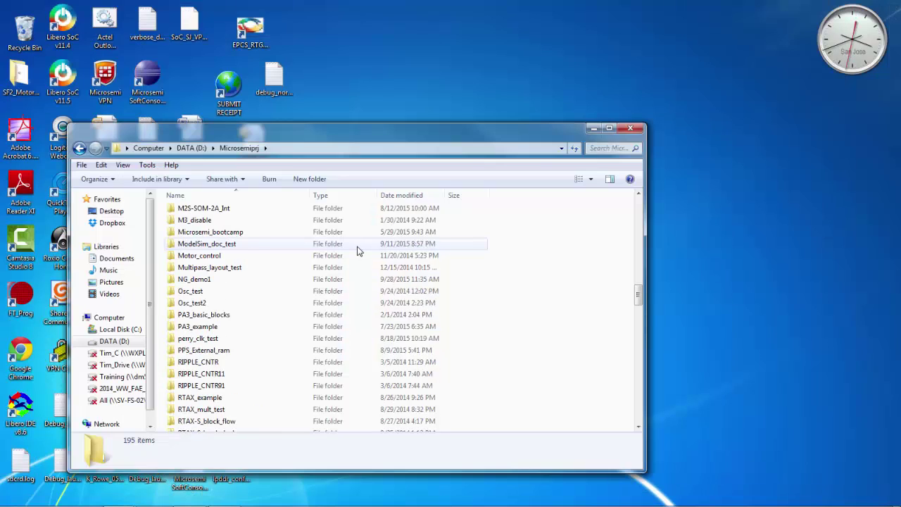
Switch to Windows Explorer and open SF2_MSS.html from the Fabric_peripherals folder in Chrome
{"action": "scroll", "coordinate": [352, 254], "scroll_direction": "up", "scroll_amount": 10}
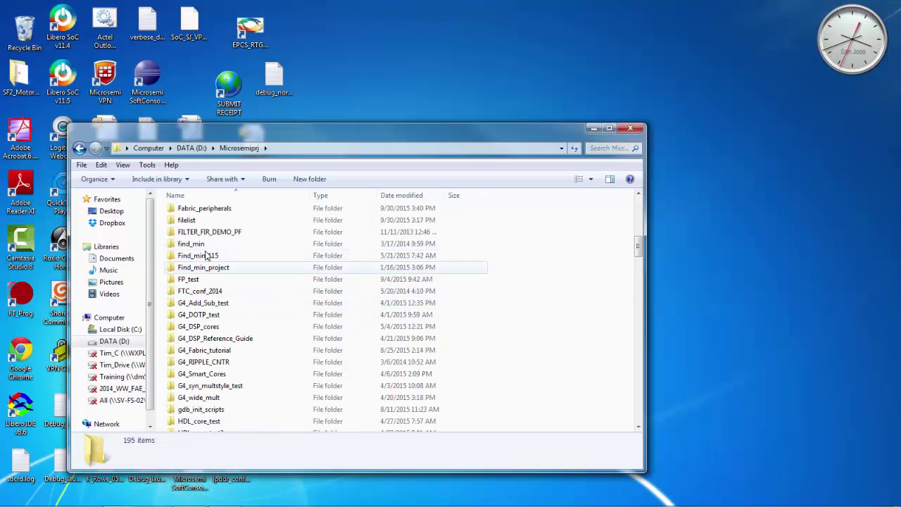
{"action": "scroll", "coordinate": [211, 254], "scroll_direction": "up", "scroll_amount": 2}
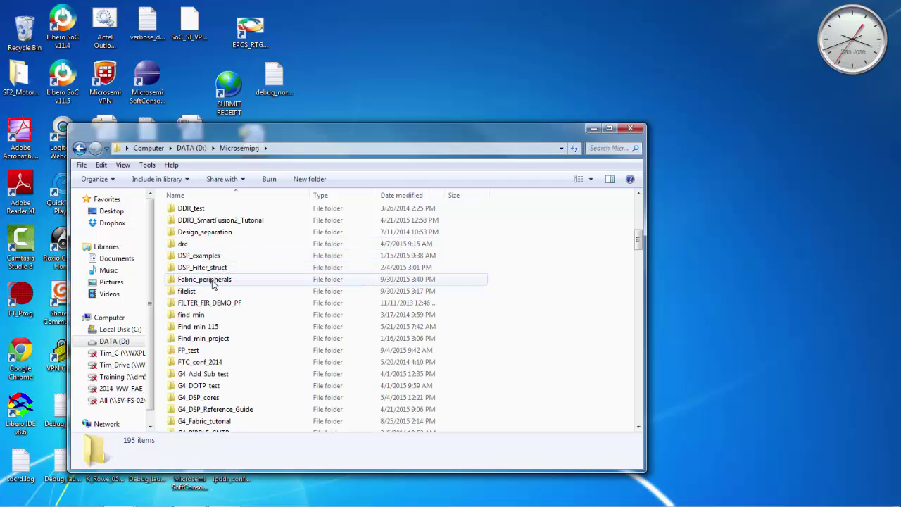
{"action": "double_click", "coordinate": [214, 281]}
{"action": "double_click", "coordinate": [198, 354]}
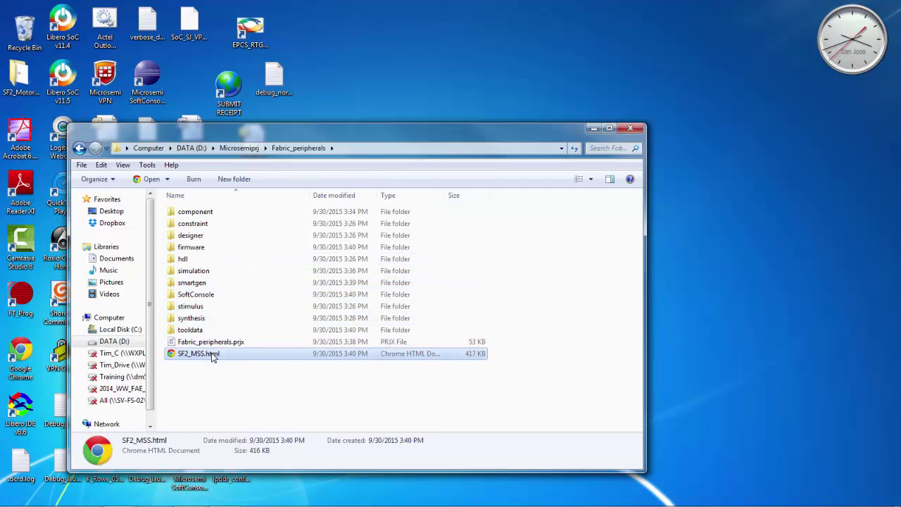
Examine the CM3 subsystem address ranges in the Memory Map section of the SF2_MSS.html report
{"action": "scroll", "coordinate": [348, 302], "scroll_direction": "down", "scroll_amount": 1}
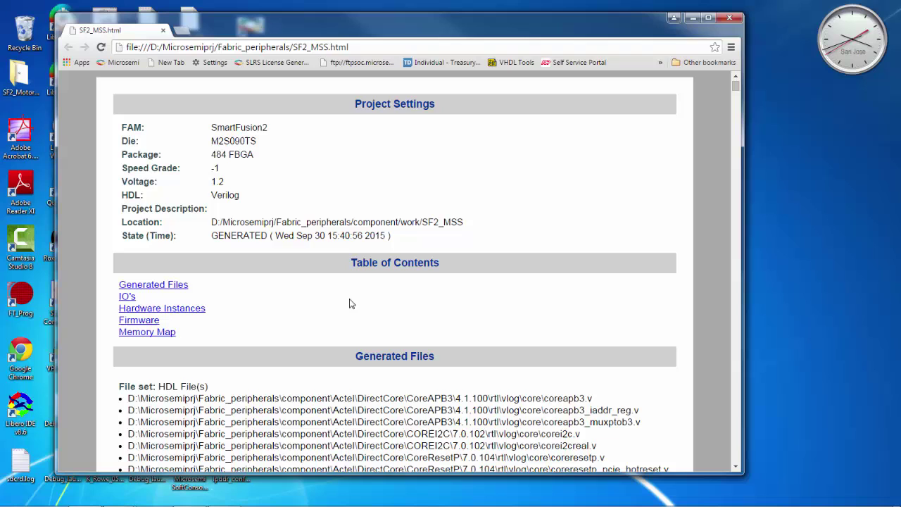
{"action": "left_click", "coordinate": [157, 333]}
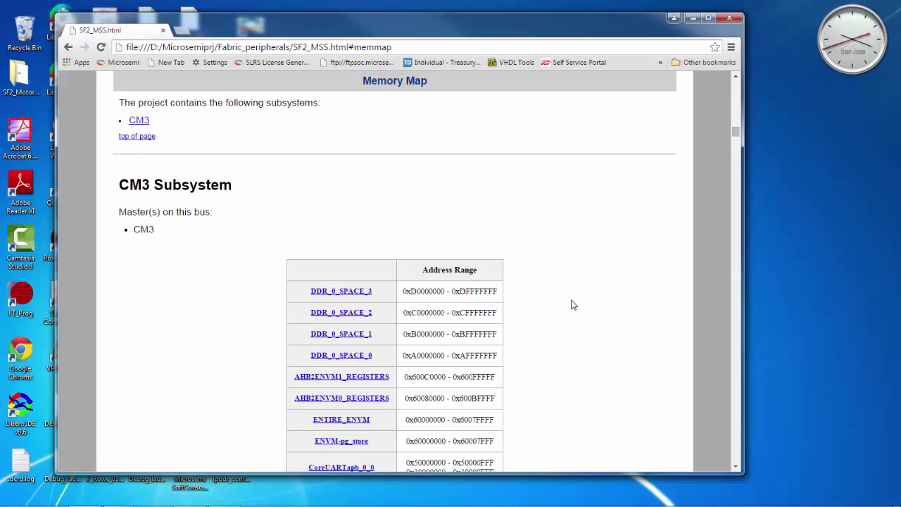
{"action": "scroll", "coordinate": [556, 292], "scroll_direction": "down", "scroll_amount": 2}
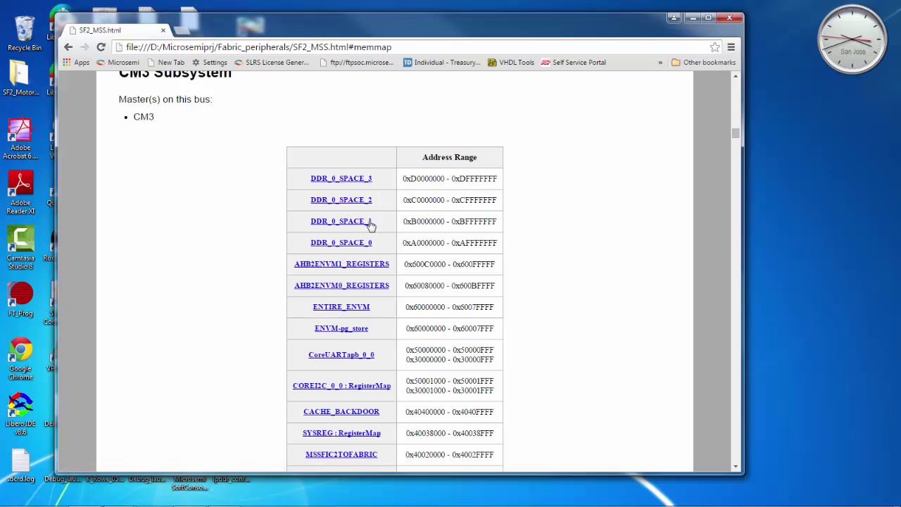
{"action": "scroll", "coordinate": [364, 254], "scroll_direction": "down", "scroll_amount": 3}
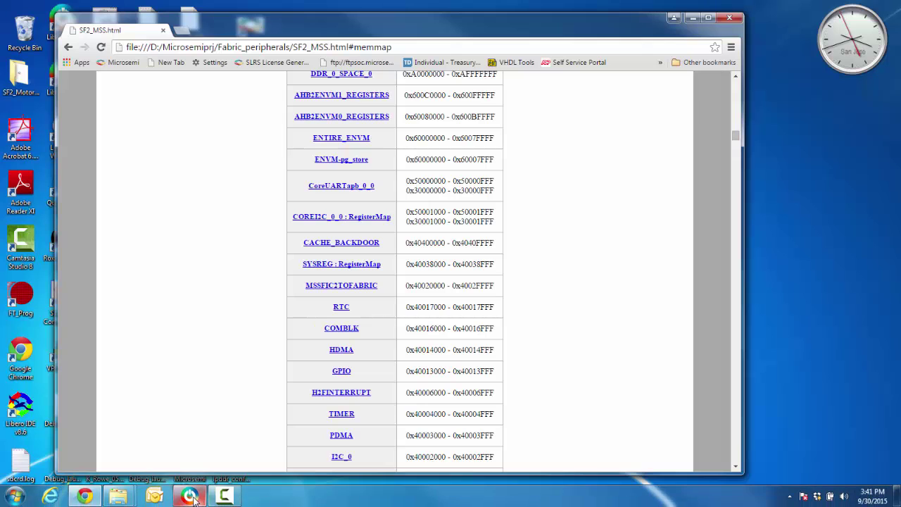
Switch back to Libero SoC and reopen SF2_MSS_hw_platform.h to review the fabric peripherals' base addresses
{"action": "left_click", "coordinate": [221, 416]}
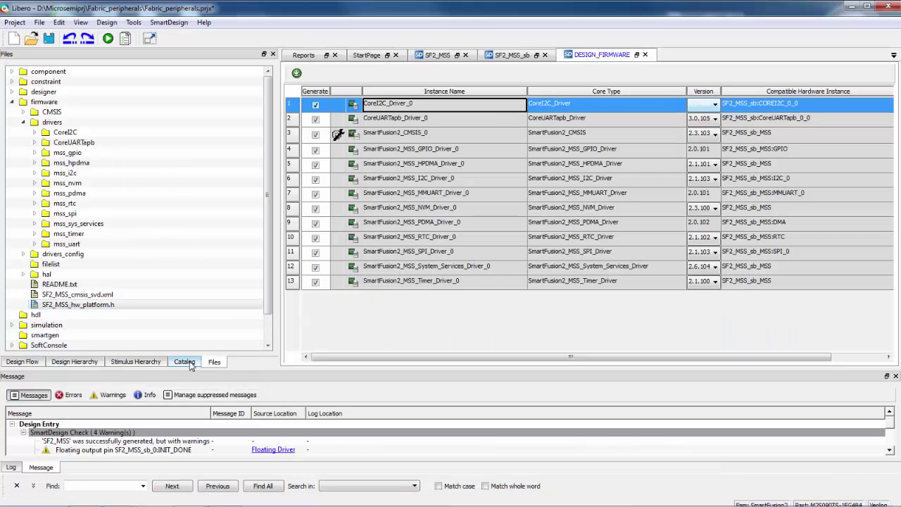
{"action": "left_click", "coordinate": [93, 307]}
{"action": "double_click", "coordinate": [94, 307]}
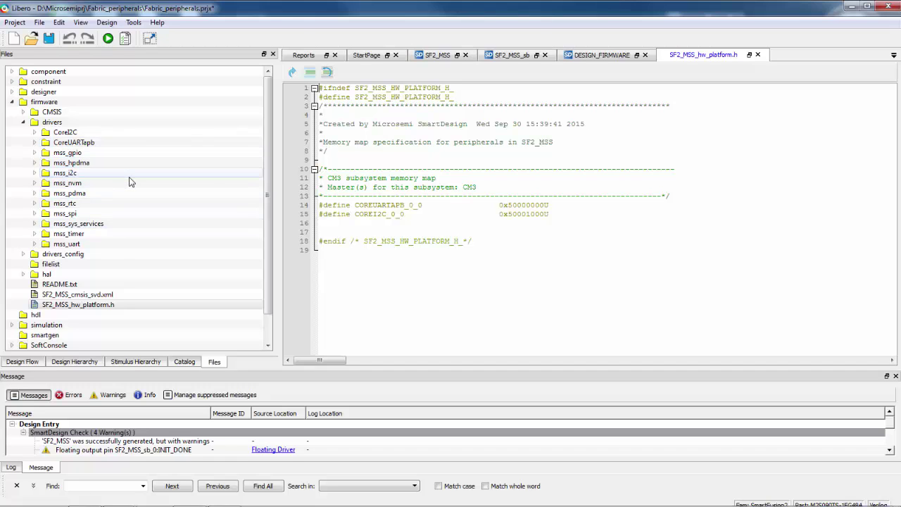
Return to the DESIGN_FIRMWARE view and list the documentation available for CoreI2C_Driver_0
{"action": "left_click", "coordinate": [593, 57]}
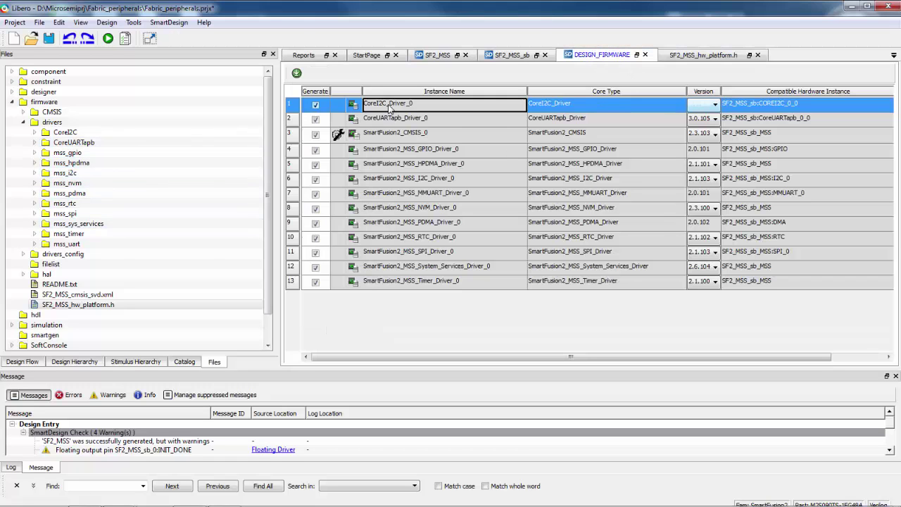
{"action": "right_click", "coordinate": [392, 106]}
{"action": "mouse_move", "coordinate": [426, 144]}
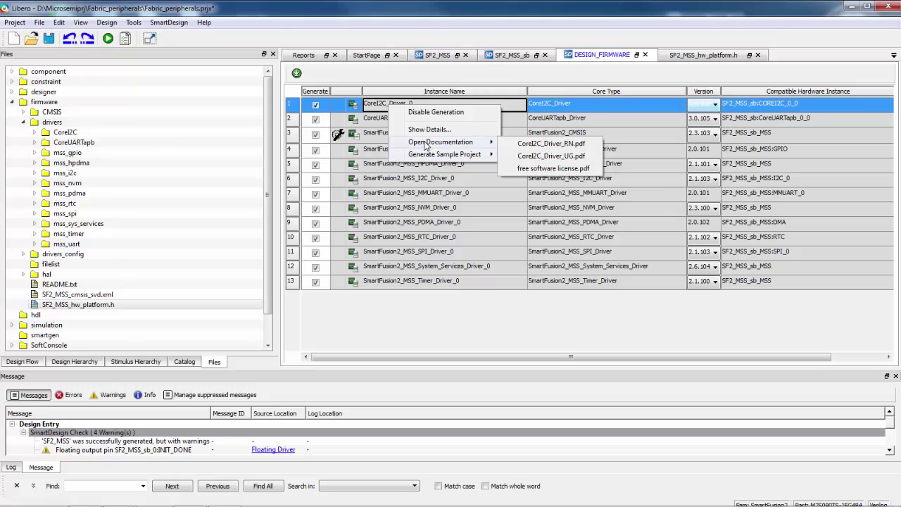